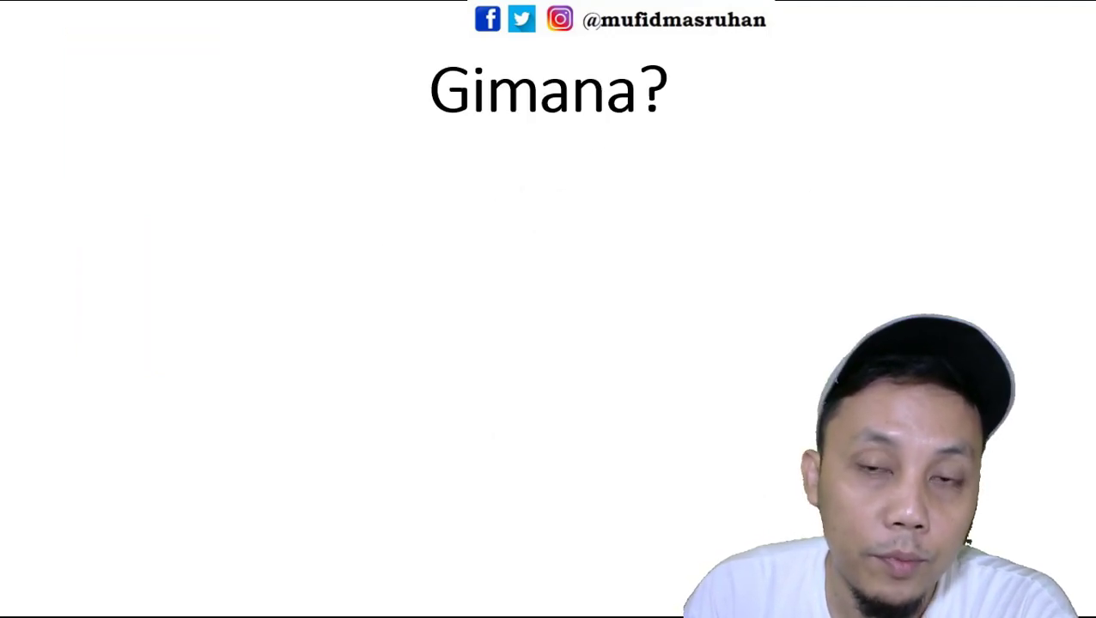
- Reveal the 'Jadi g bisa di Copy / Paste' point on the Gimana? slide
{"action": "key", "text": "Right"}
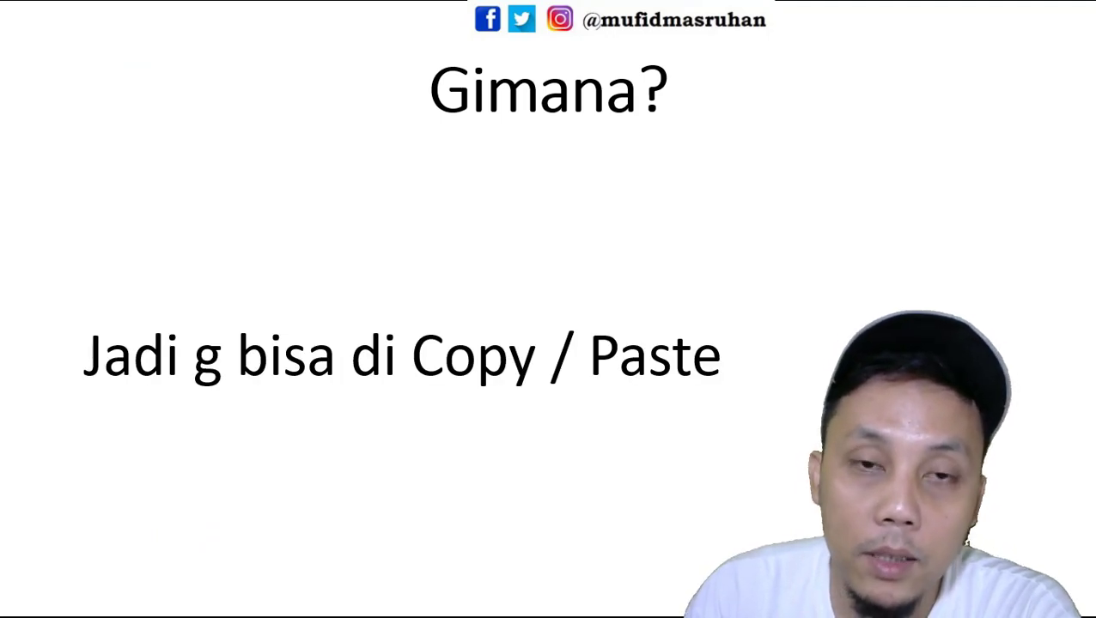
- Advance the slideshow to the Asikk?? slide
{"action": "key", "text": "Right"}
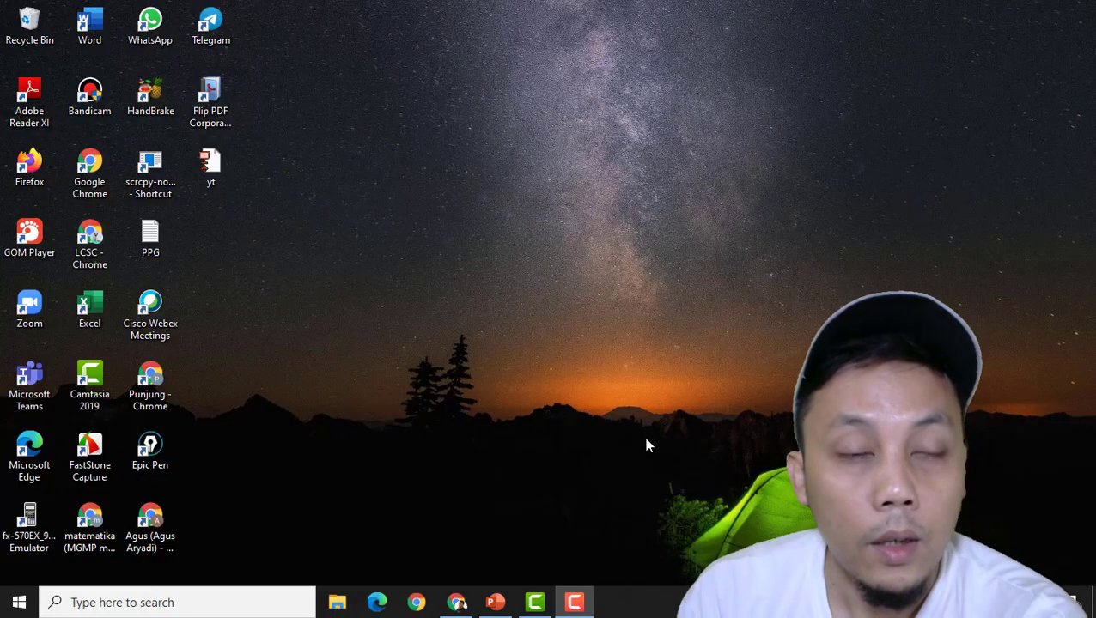
- Launch Word and open 'bilangan berpangkat - Copy' from the Recent list
{"action": "double_click", "coordinate": [97, 34]}
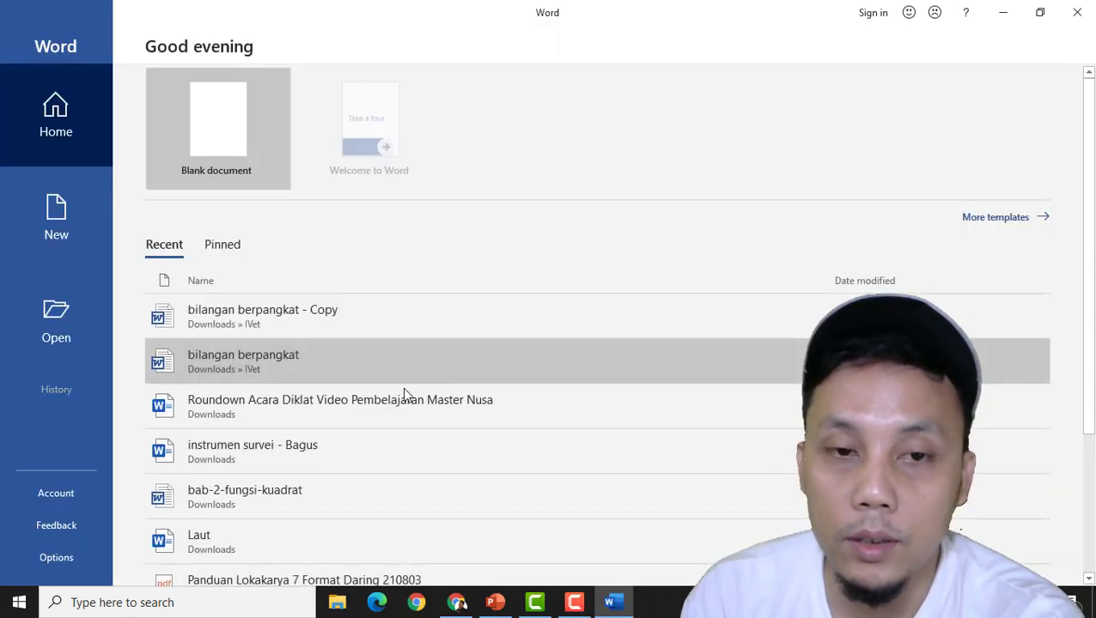
{"action": "left_click", "coordinate": [290, 315]}
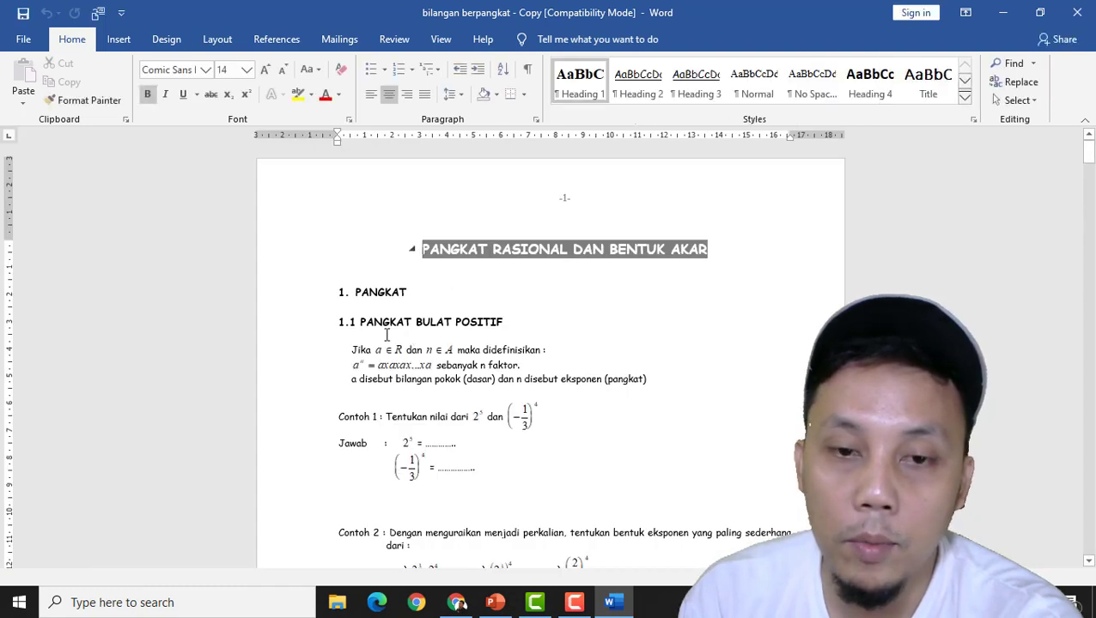
{"action": "left_click", "coordinate": [507, 500], "text": "shift"}
{"action": "left_click", "coordinate": [542, 320]}
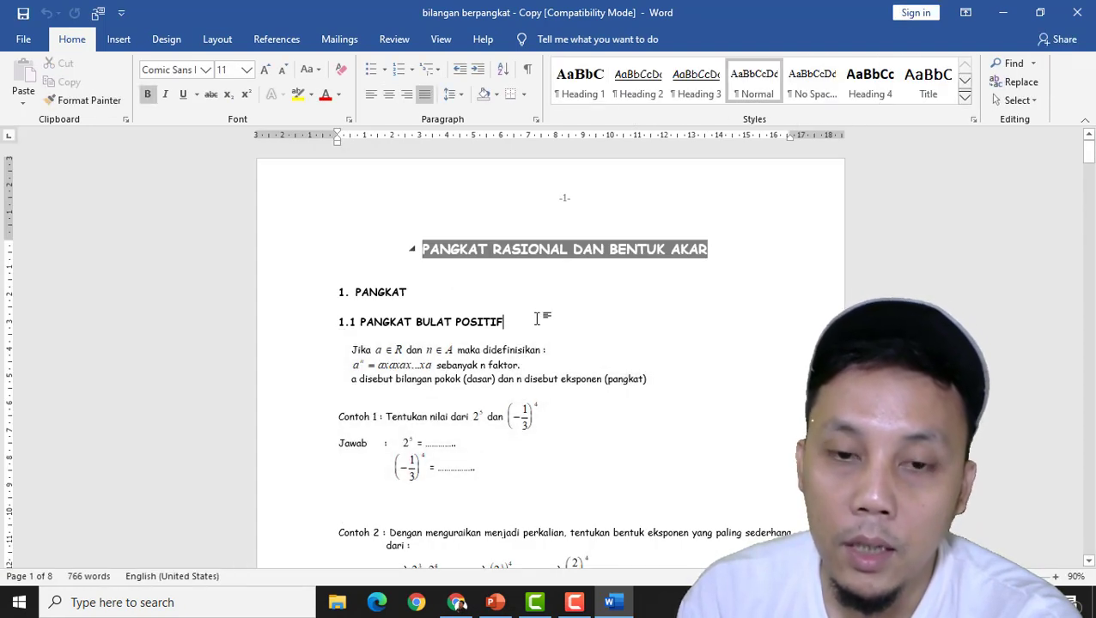
{"action": "scroll", "coordinate": [392, 304], "scroll_direction": "down", "scroll_amount": 1}
{"action": "scroll", "coordinate": [393, 304], "scroll_direction": "down", "scroll_amount": 1}
- Select the definition and Contoh 1 text and copy it
{"action": "left_click_drag", "start_coordinate": [350, 248], "coordinate": [583, 379]}
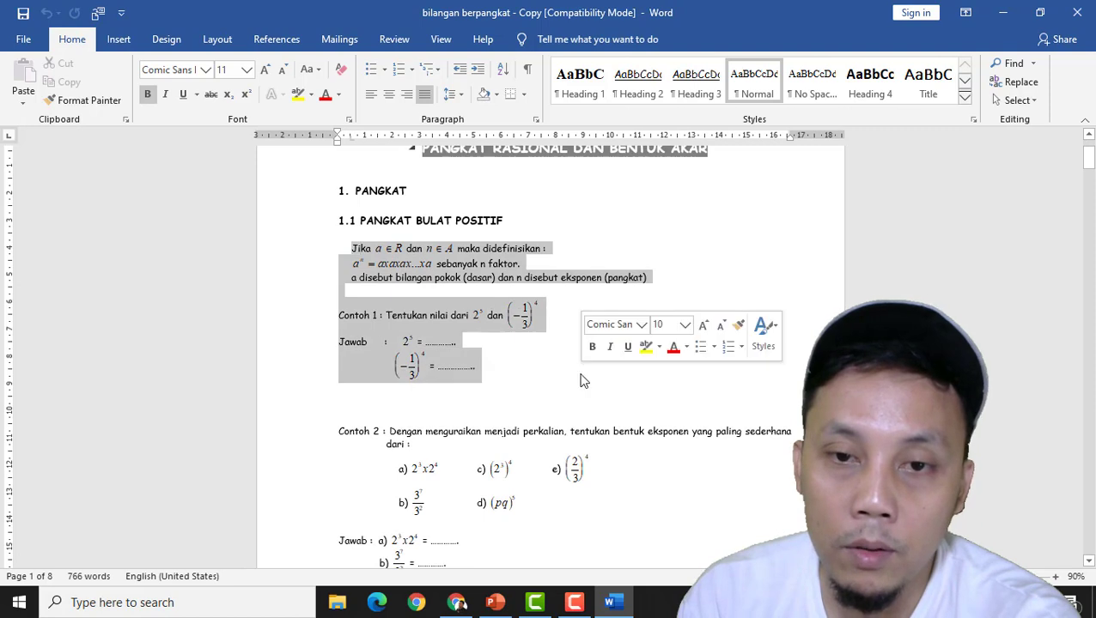
{"action": "right_click", "coordinate": [458, 265]}
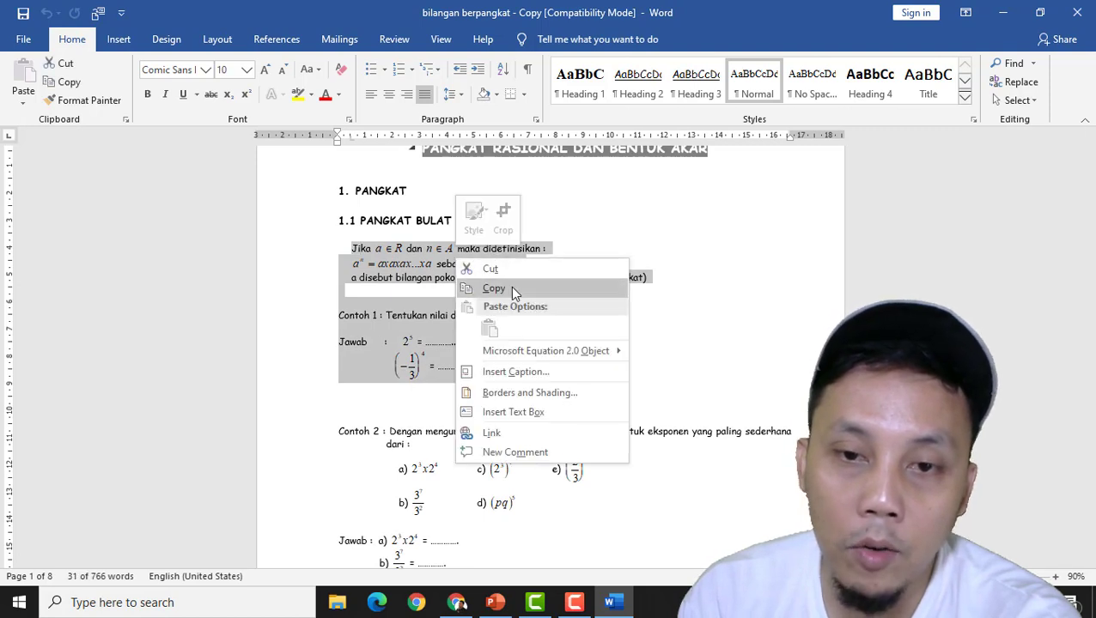
{"action": "left_click", "coordinate": [717, 392]}
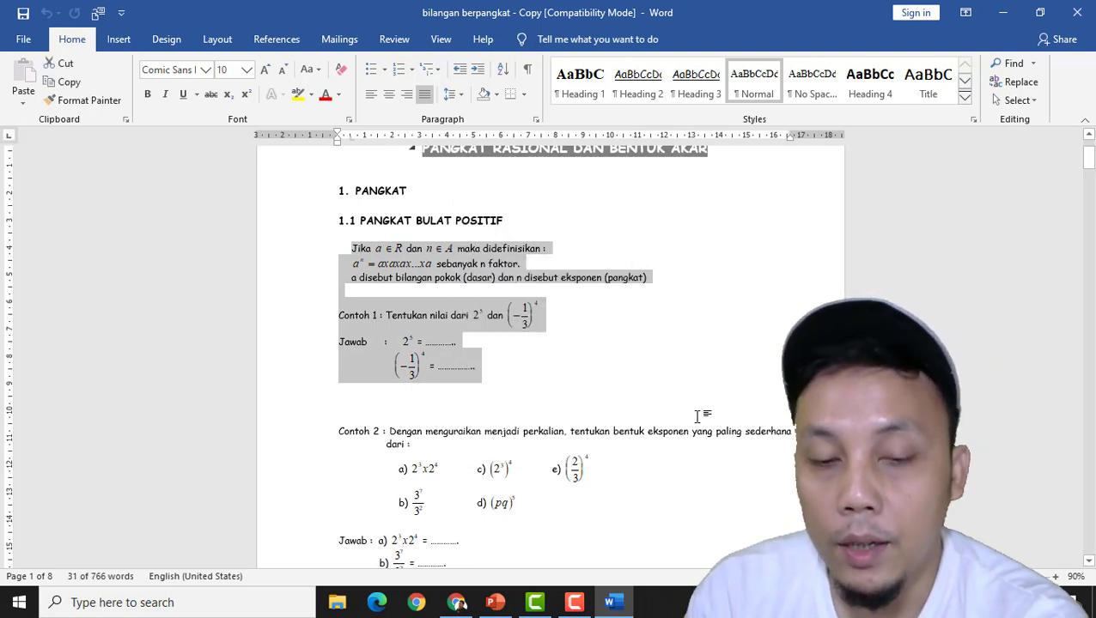
{"action": "key", "text": "Right"}
- Select the Contoh 2 text and exercise table to confirm Copy is offered, then show Review
{"action": "left_click_drag", "start_coordinate": [423, 378], "coordinate": [429, 427]}
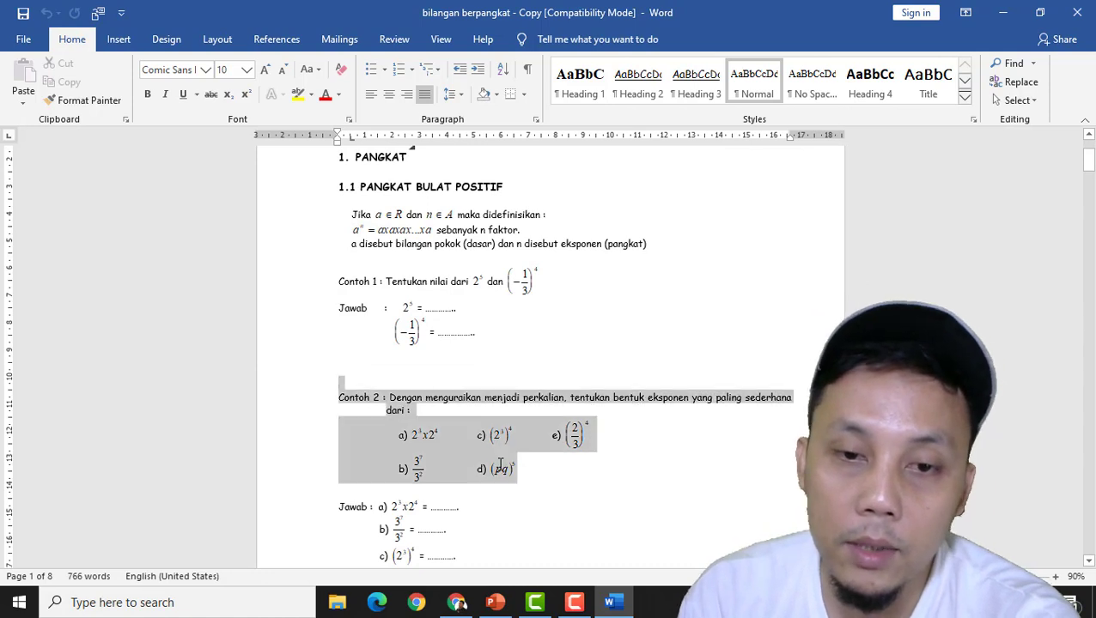
{"action": "right_click", "coordinate": [427, 452]}
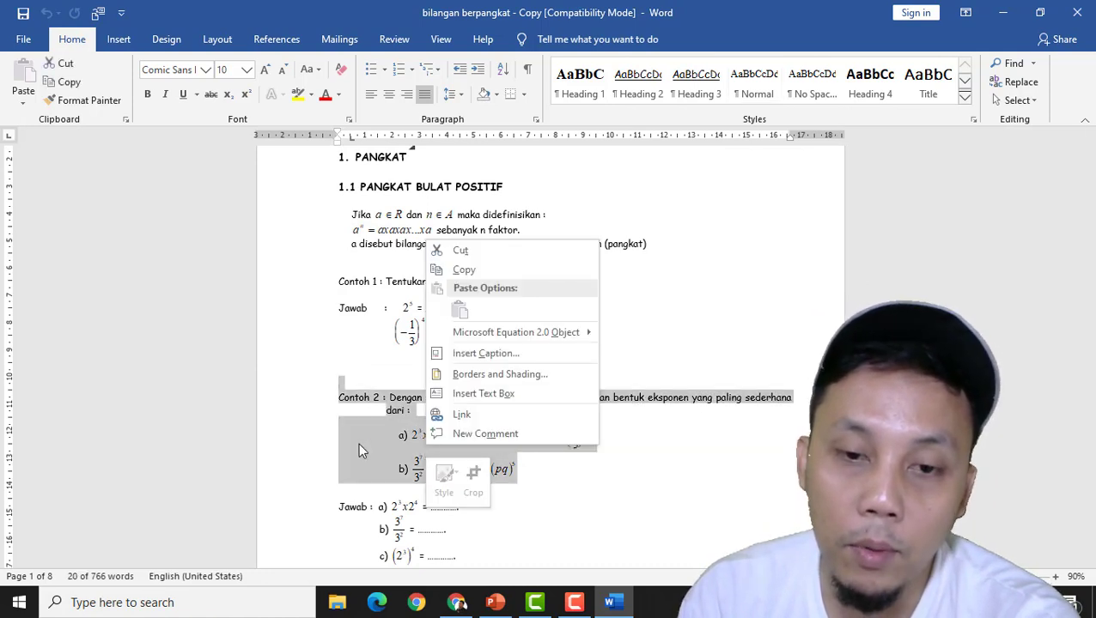
{"action": "left_click", "coordinate": [434, 271]}
{"action": "right_click", "coordinate": [428, 277]}
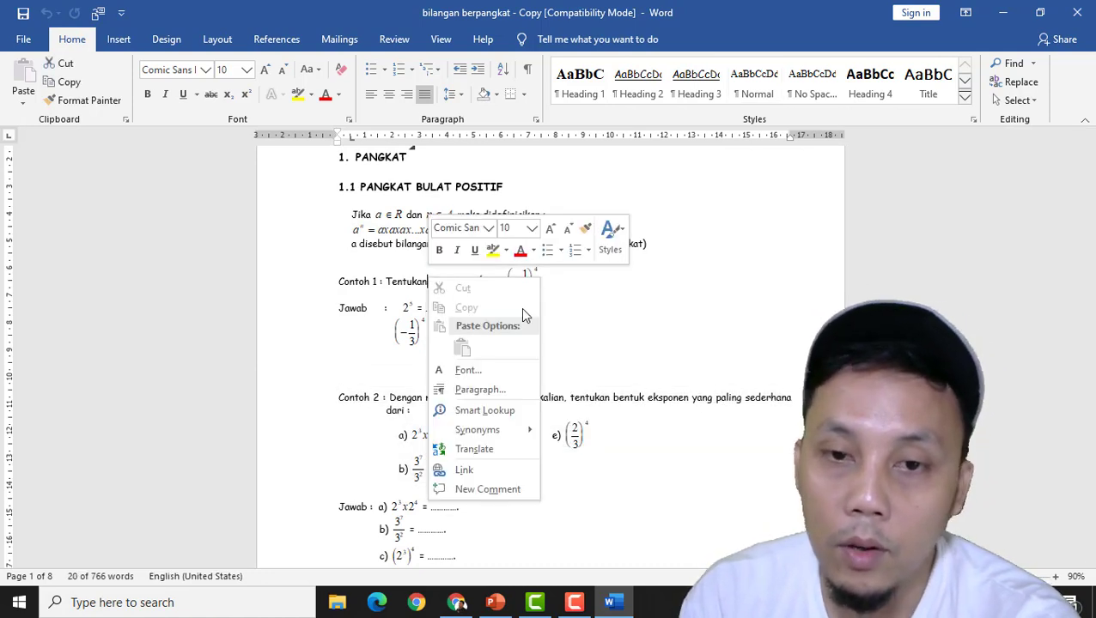
{"action": "left_click", "coordinate": [427, 281]}
{"action": "left_click_drag", "start_coordinate": [471, 394], "coordinate": [596, 442]}
{"action": "right_click", "coordinate": [522, 436]}
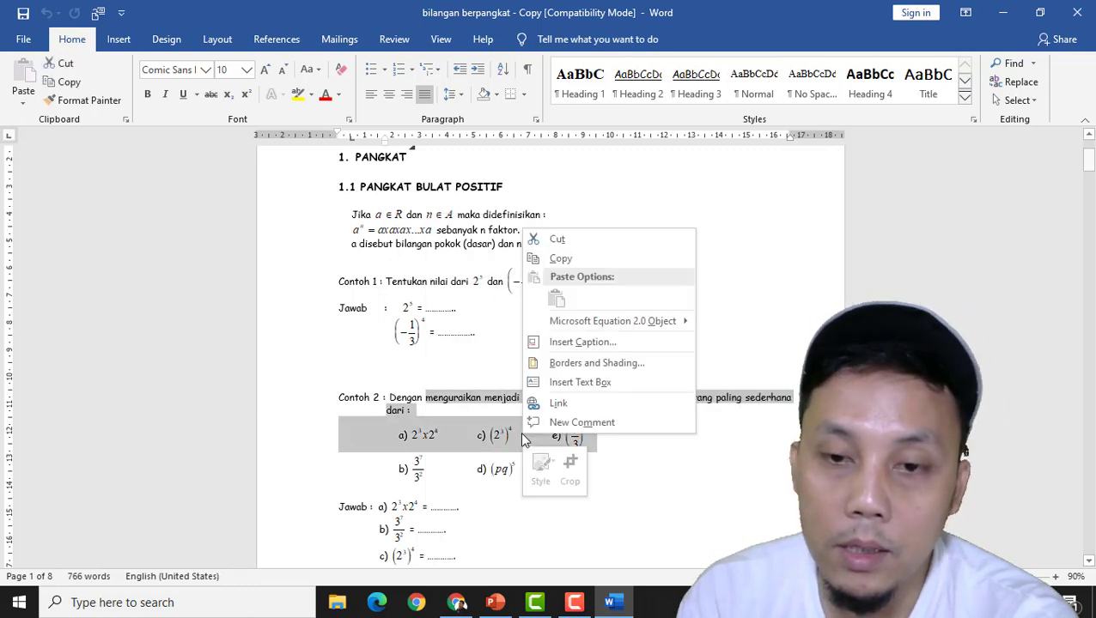
{"action": "left_click", "coordinate": [789, 269]}
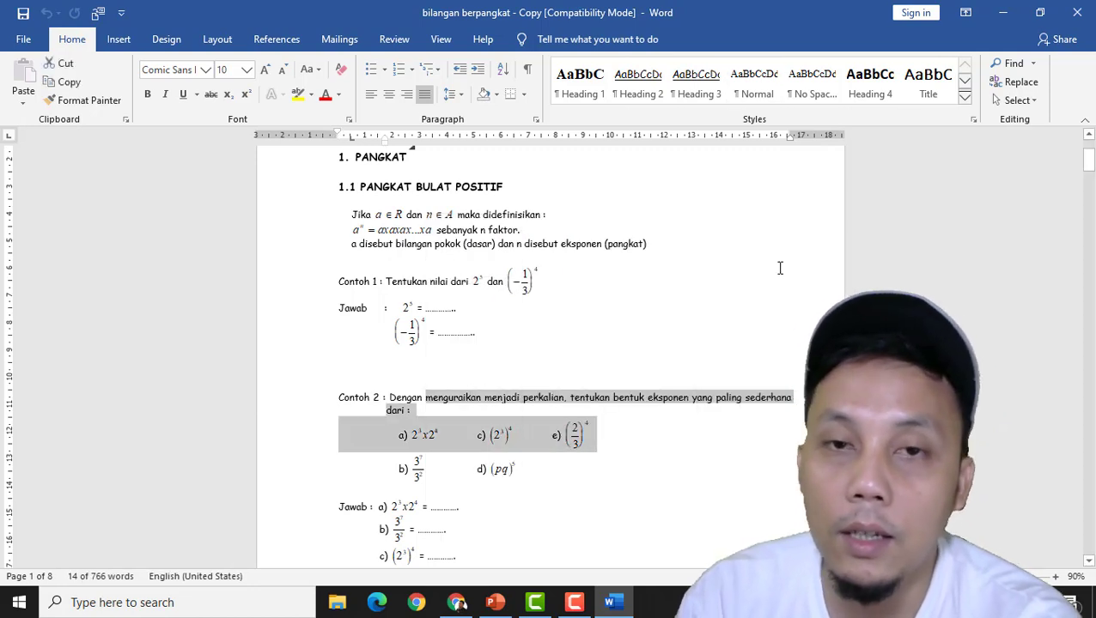
{"action": "left_click", "coordinate": [393, 41]}
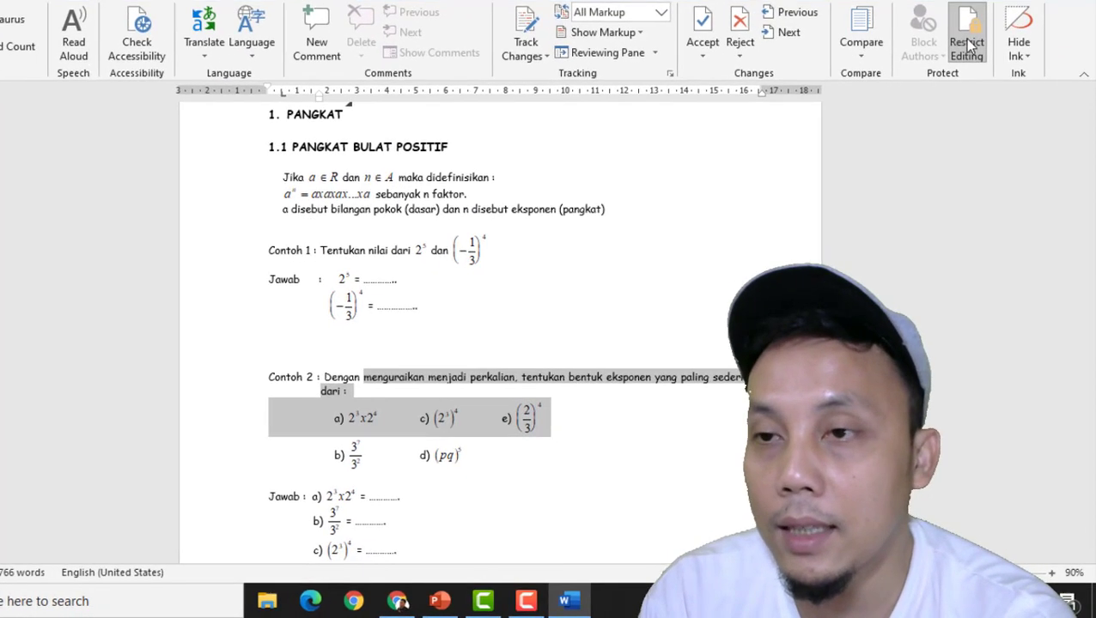
- Restrict editing to Filling in forms and enforce protection with a confirmed password
{"action": "left_click", "coordinate": [966, 41]}
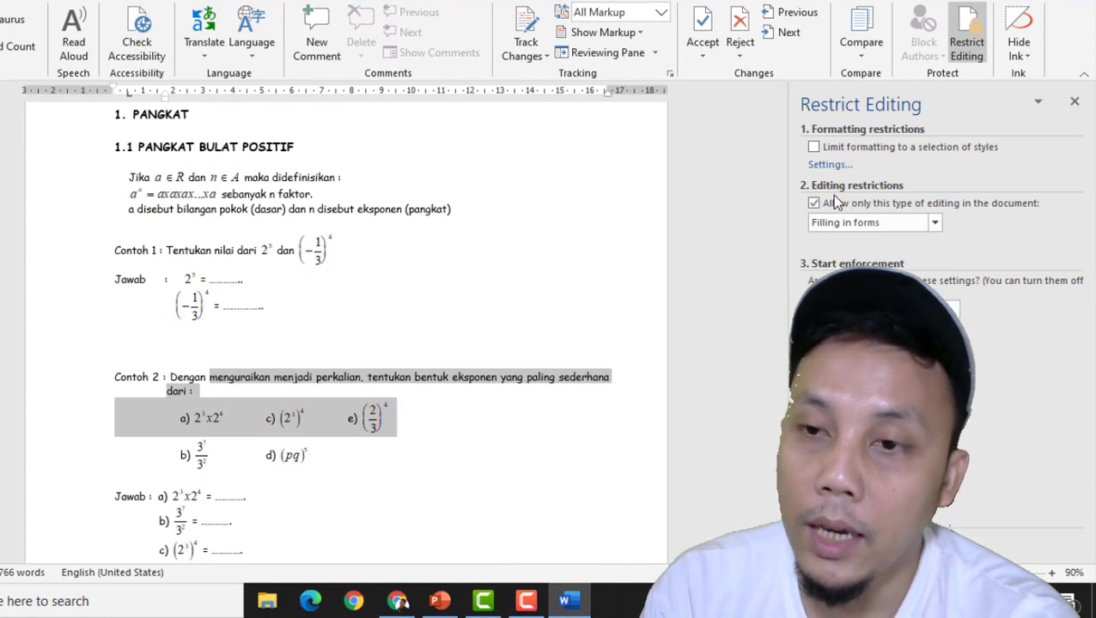
{"action": "left_click", "coordinate": [934, 222]}
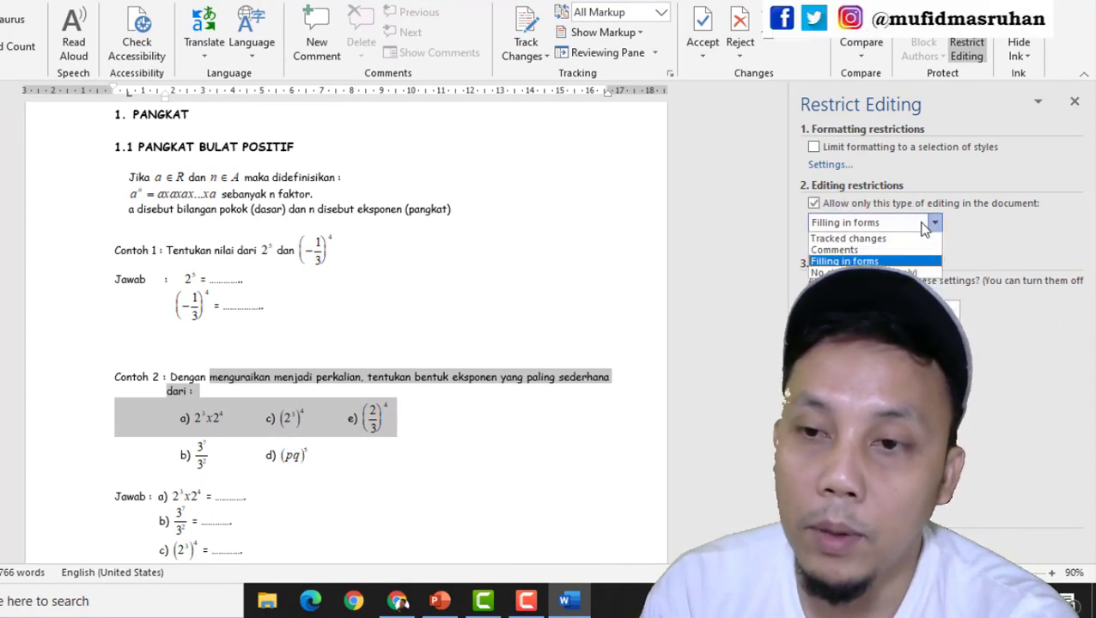
{"action": "left_click", "coordinate": [882, 261]}
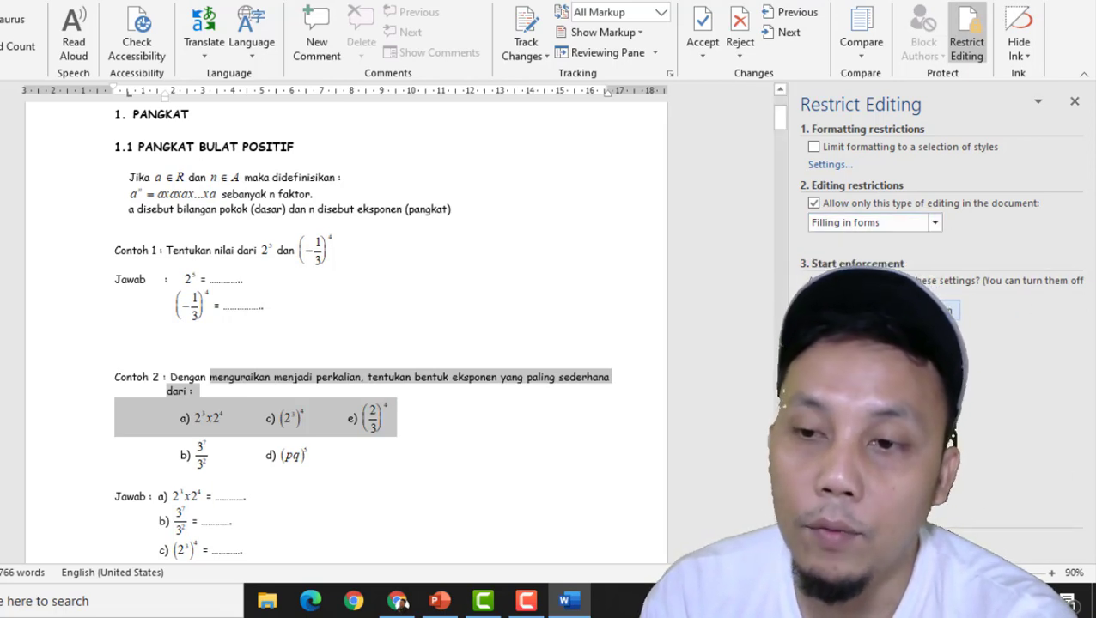
{"action": "left_click", "coordinate": [885, 309]}
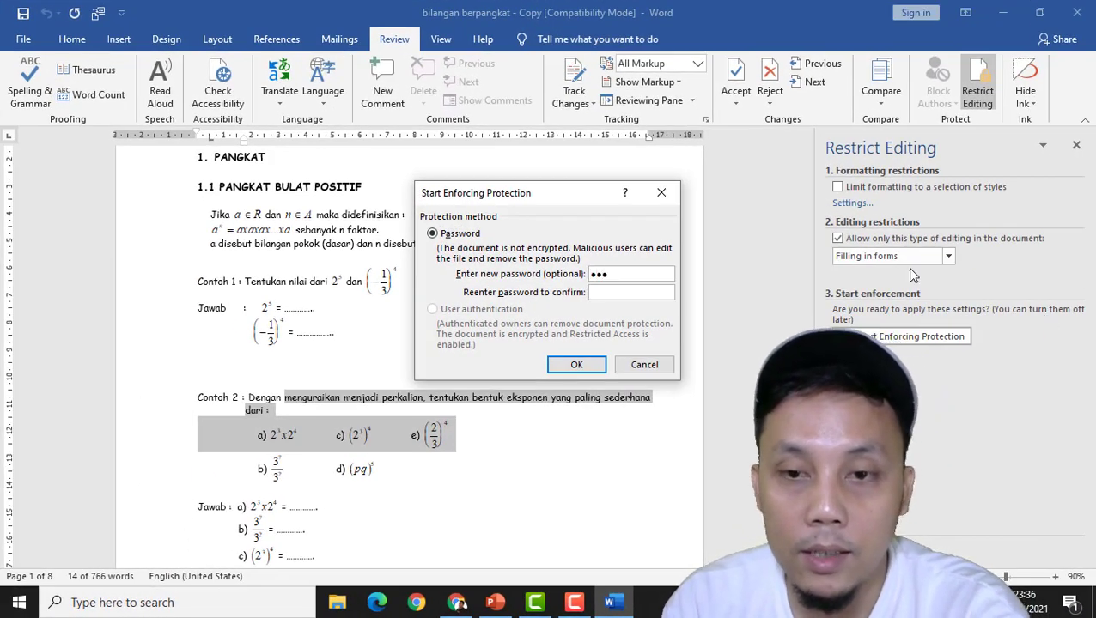
{"action": "left_click", "coordinate": [629, 293]}
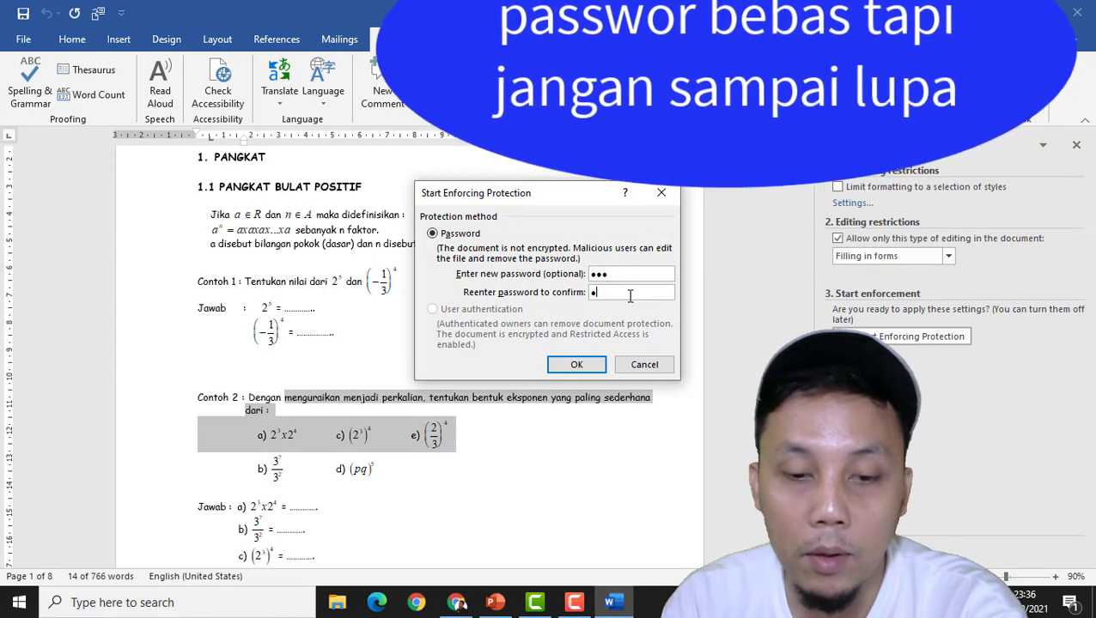
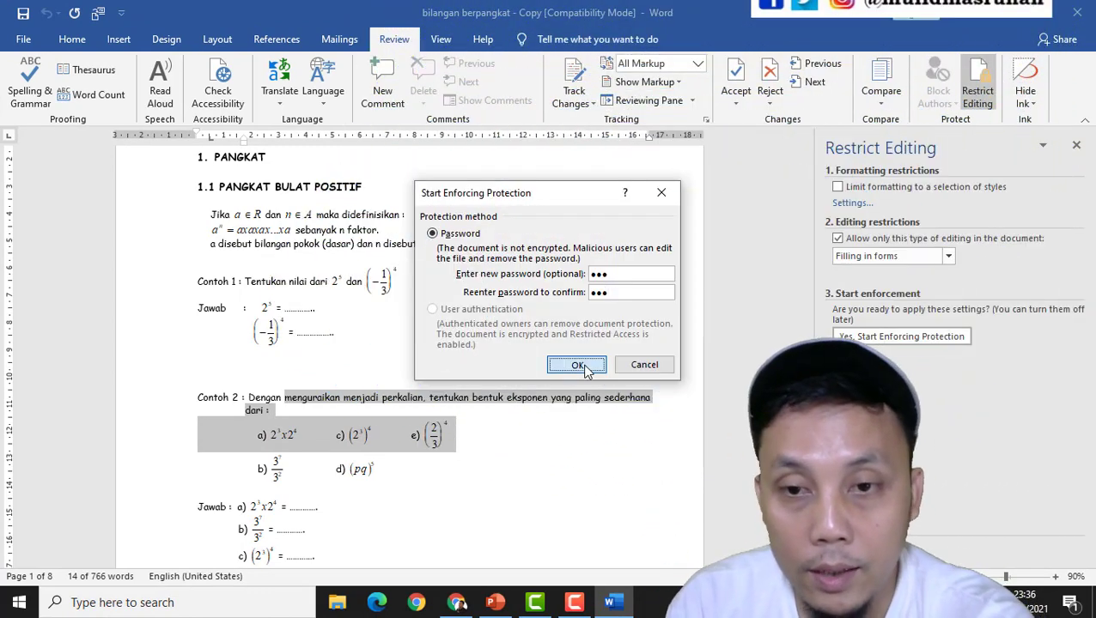
{"action": "left_click", "coordinate": [577, 366]}
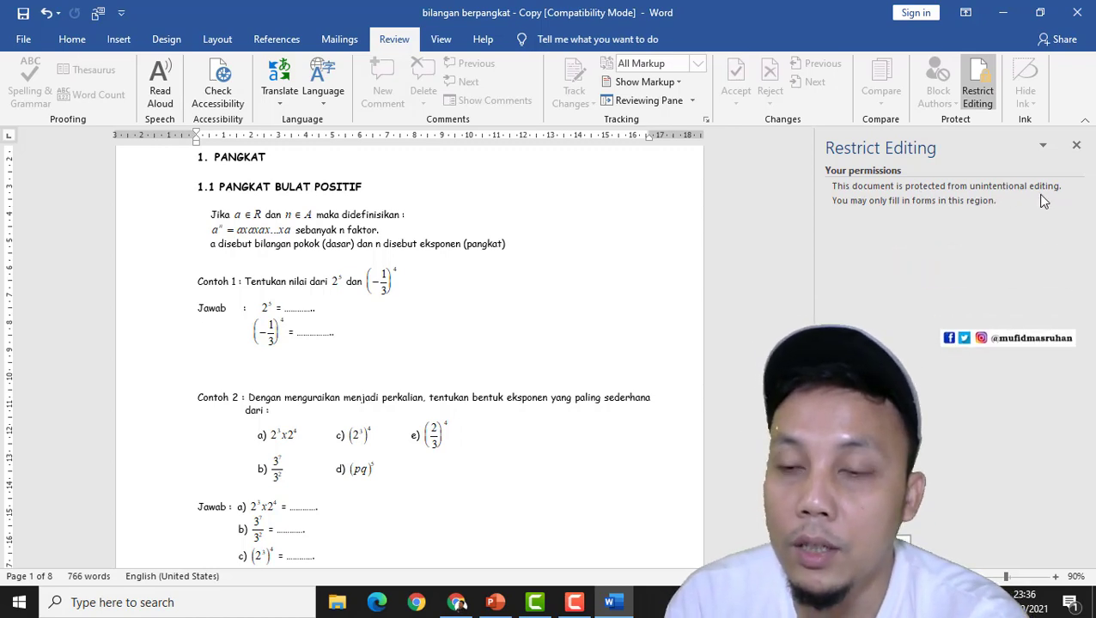
- Close the Restrict Editing pane and scroll through the protected document
{"action": "left_click", "coordinate": [1076, 148]}
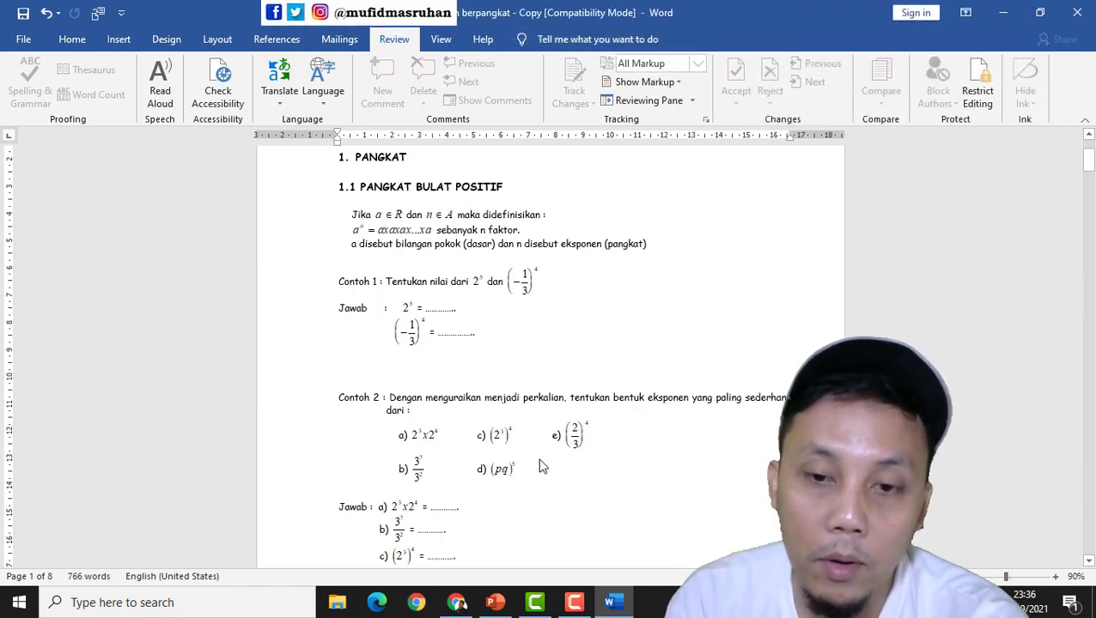
{"action": "scroll", "coordinate": [505, 296], "scroll_direction": "down", "scroll_amount": 5}
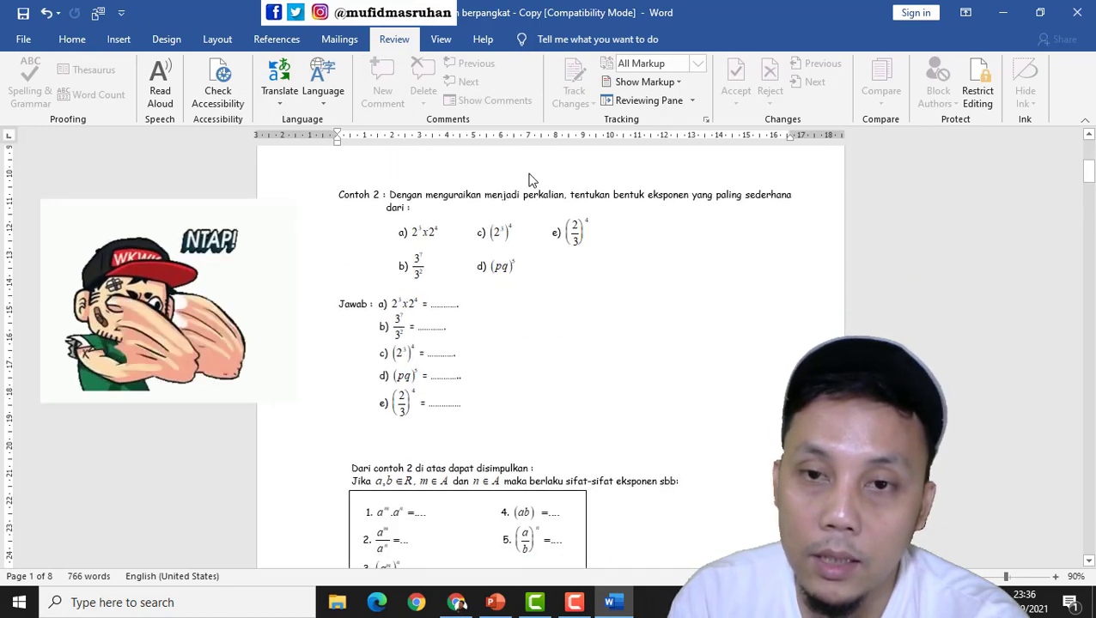
{"action": "scroll", "coordinate": [527, 299], "scroll_direction": "up", "scroll_amount": 5}
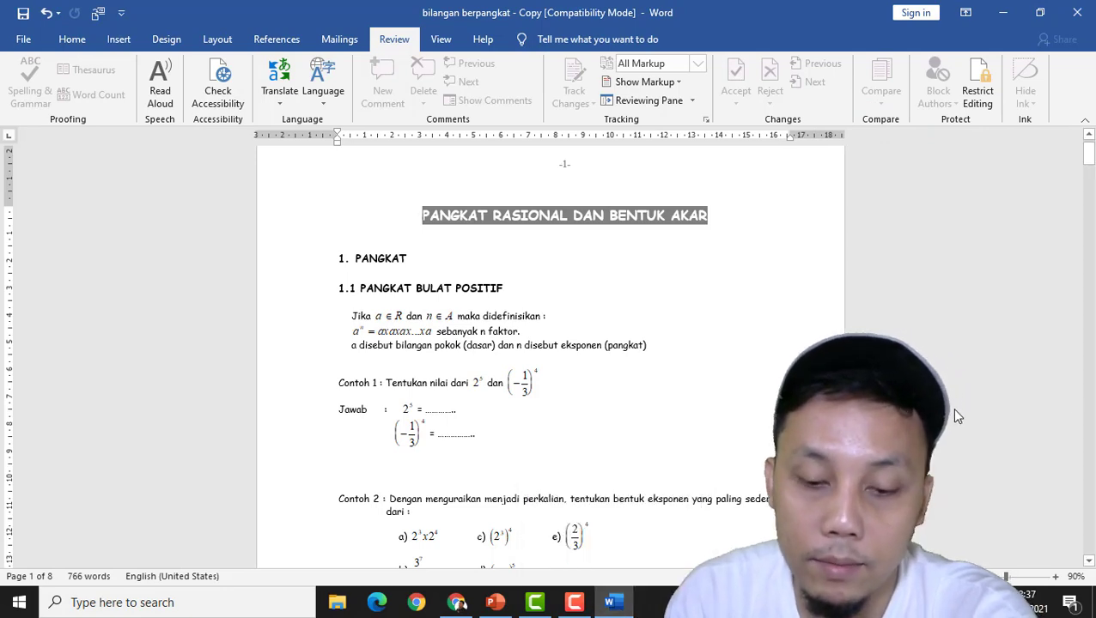
- Close Word and open the 'JAdwal Diklat_Agustus 2021' workbook in Excel
{"action": "key", "text": "alt+F4"}
{"action": "double_click", "coordinate": [90, 311]}
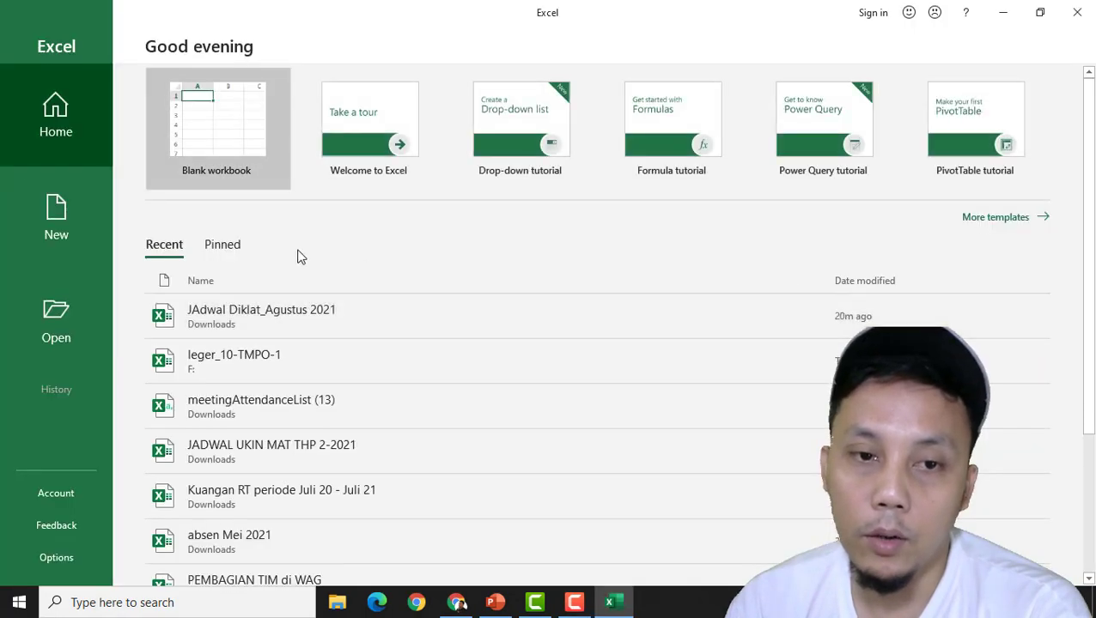
{"action": "left_click", "coordinate": [198, 316]}
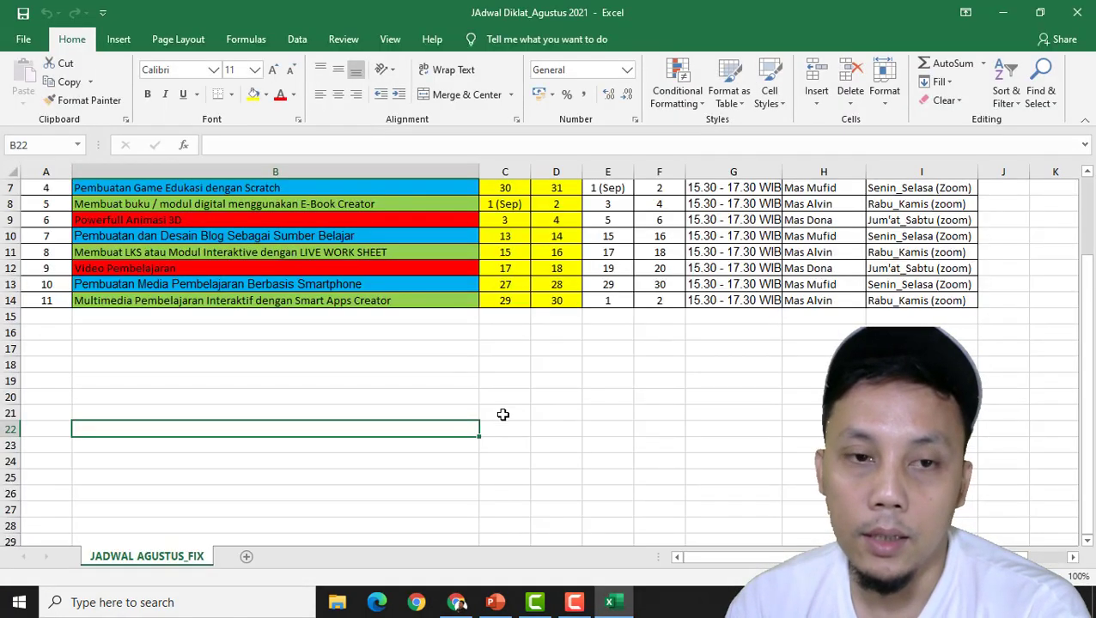
{"action": "scroll", "coordinate": [503, 412], "scroll_direction": "up", "scroll_amount": 2}
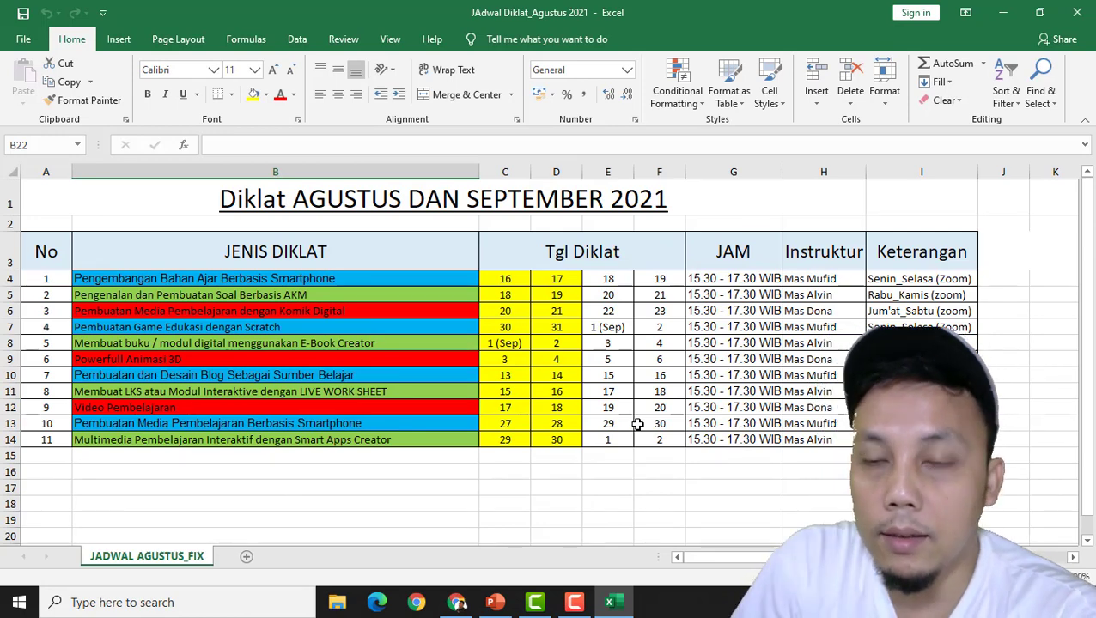
- Select cells down column B to an empty cell below the schedule, then show Review
{"action": "left_click_drag", "start_coordinate": [343, 329], "coordinate": [342, 319]}
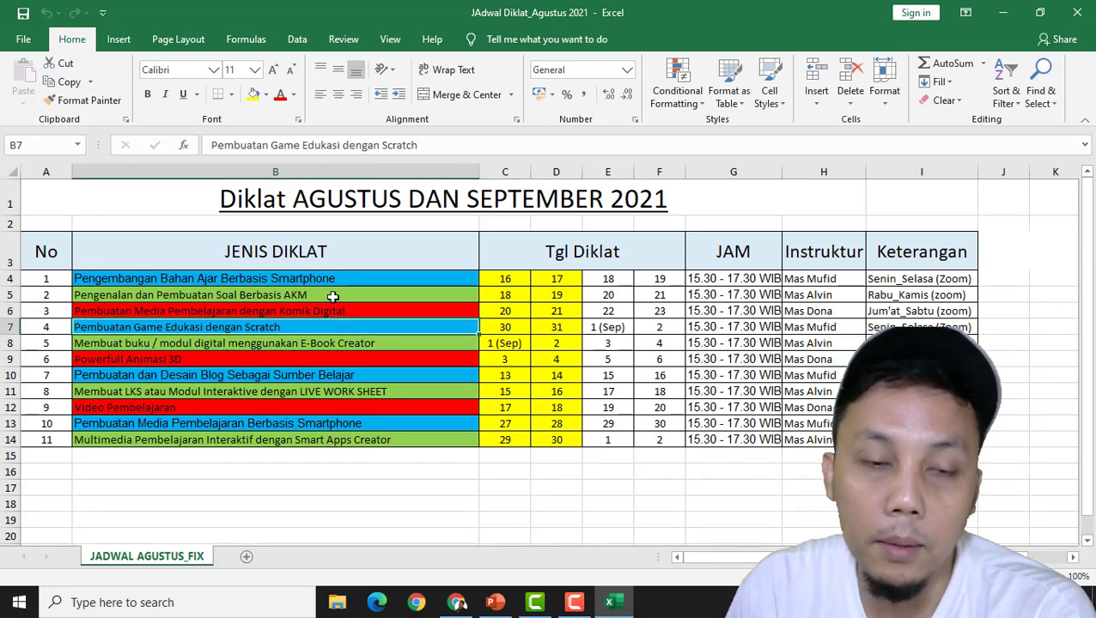
{"action": "left_click", "coordinate": [361, 295]}
{"action": "left_click", "coordinate": [331, 280]}
{"action": "left_click", "coordinate": [338, 294]}
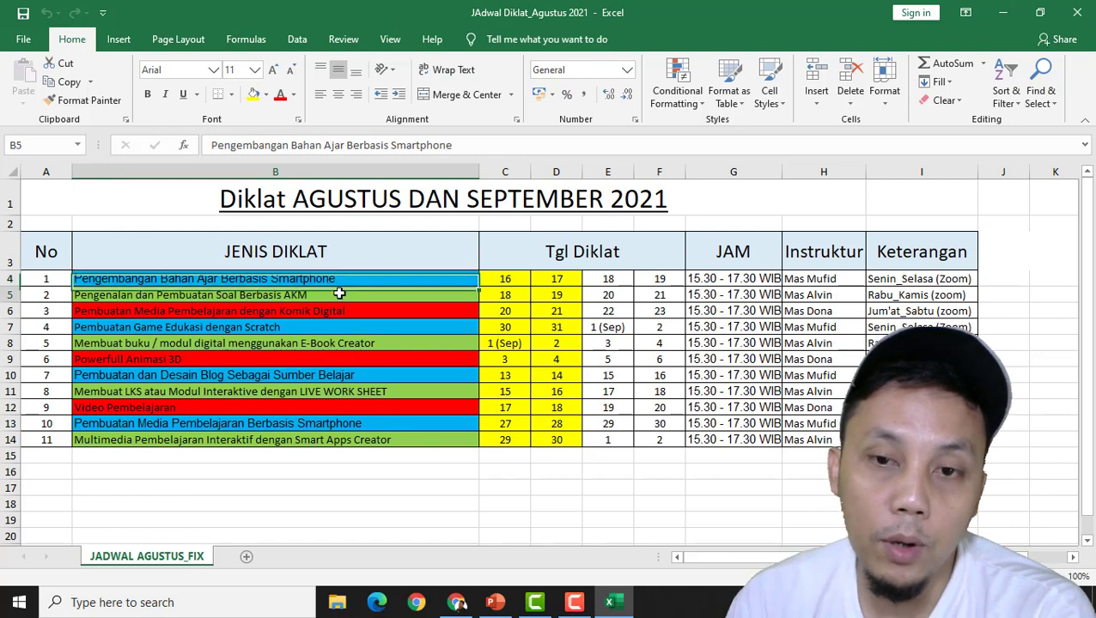
{"action": "left_click", "coordinate": [354, 342]}
{"action": "left_click", "coordinate": [378, 423]}
{"action": "left_click", "coordinate": [408, 472]}
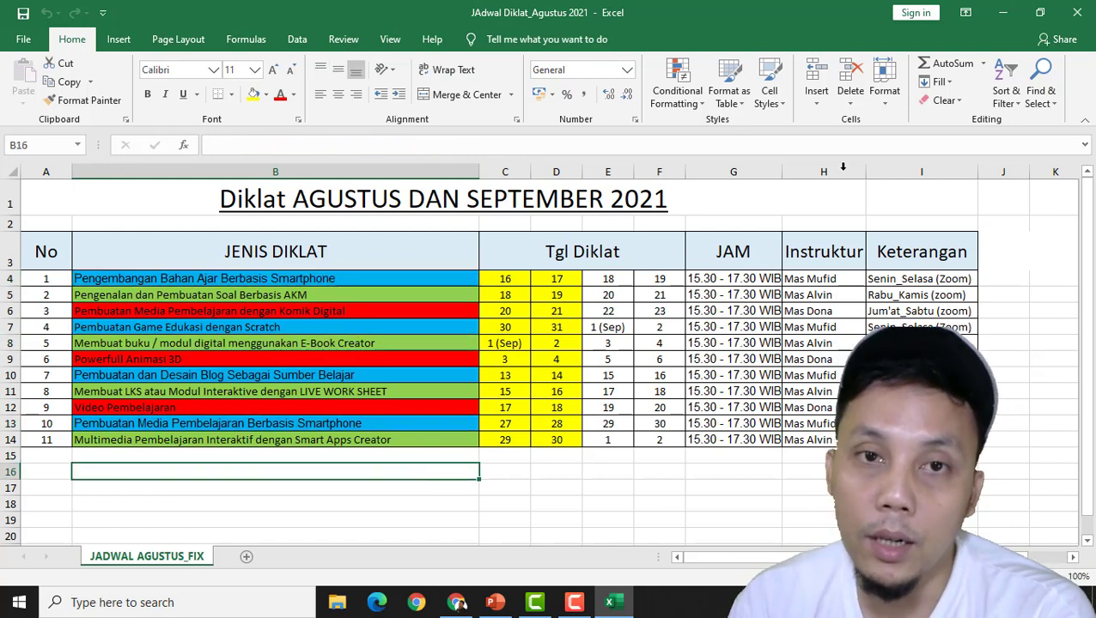
{"action": "left_click", "coordinate": [342, 40]}
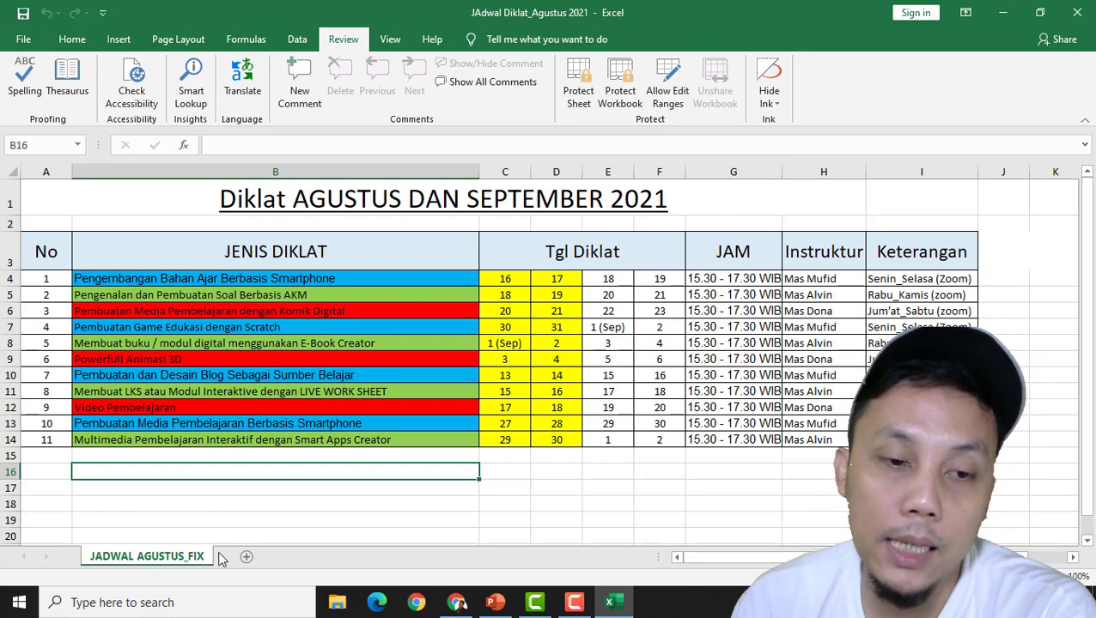
- Protect the JADWAL AGUSTUS_FIX sheet with a confirmed password, then try selecting course names
{"action": "left_click", "coordinate": [578, 83]}
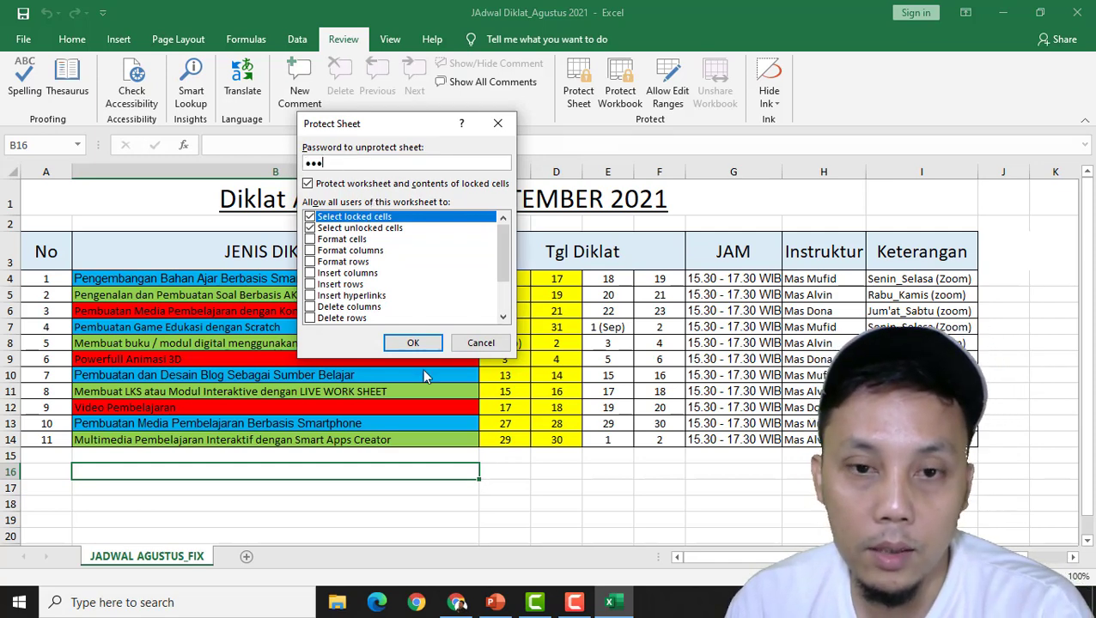
{"action": "left_click", "coordinate": [413, 342]}
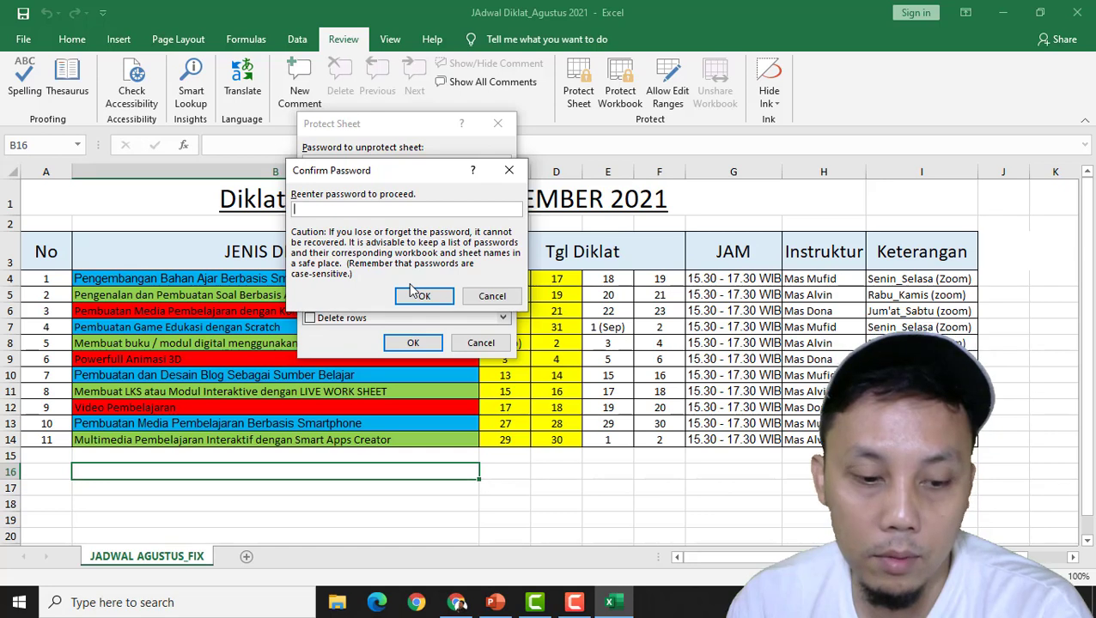
{"action": "left_click", "coordinate": [423, 296]}
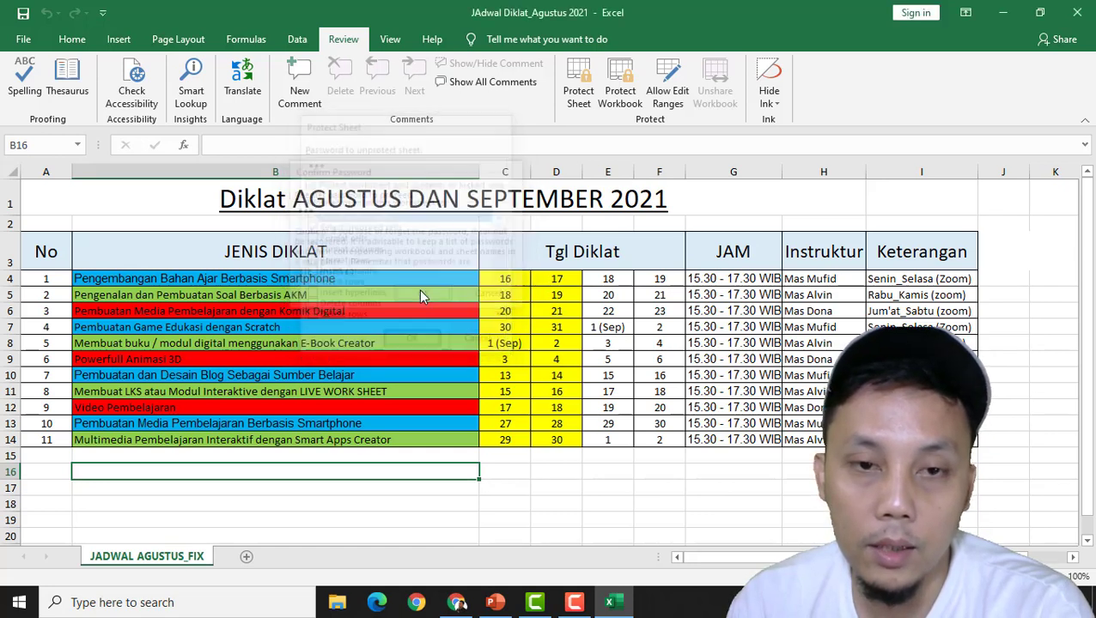
{"action": "left_click_drag", "start_coordinate": [399, 314], "coordinate": [415, 388]}
{"action": "left_click", "coordinate": [342, 298]}
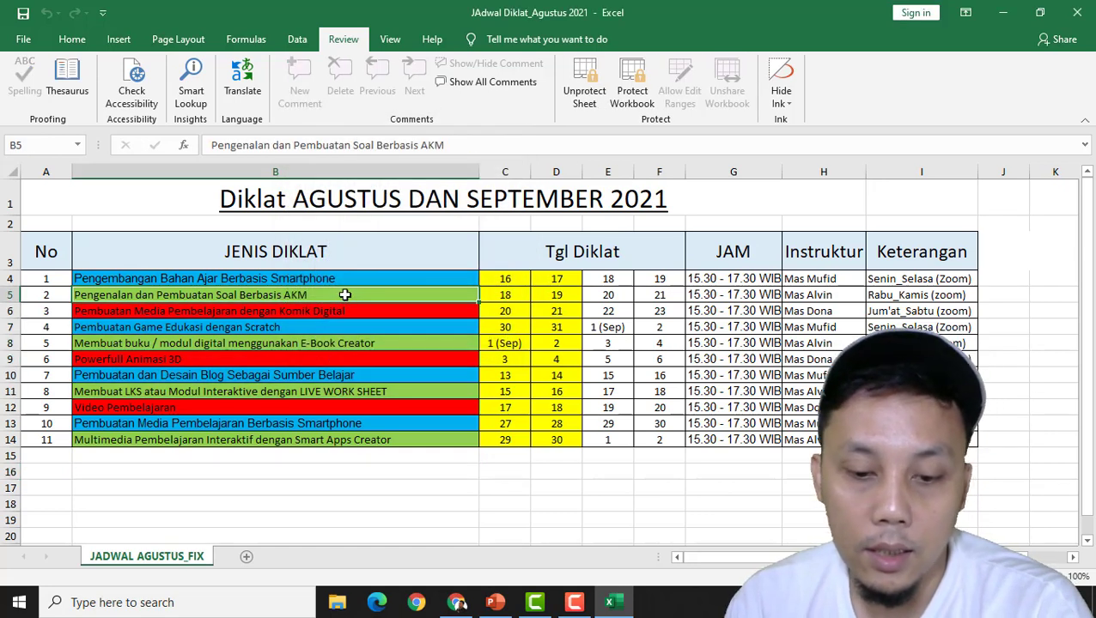
{"action": "double_click", "coordinate": [345, 294]}
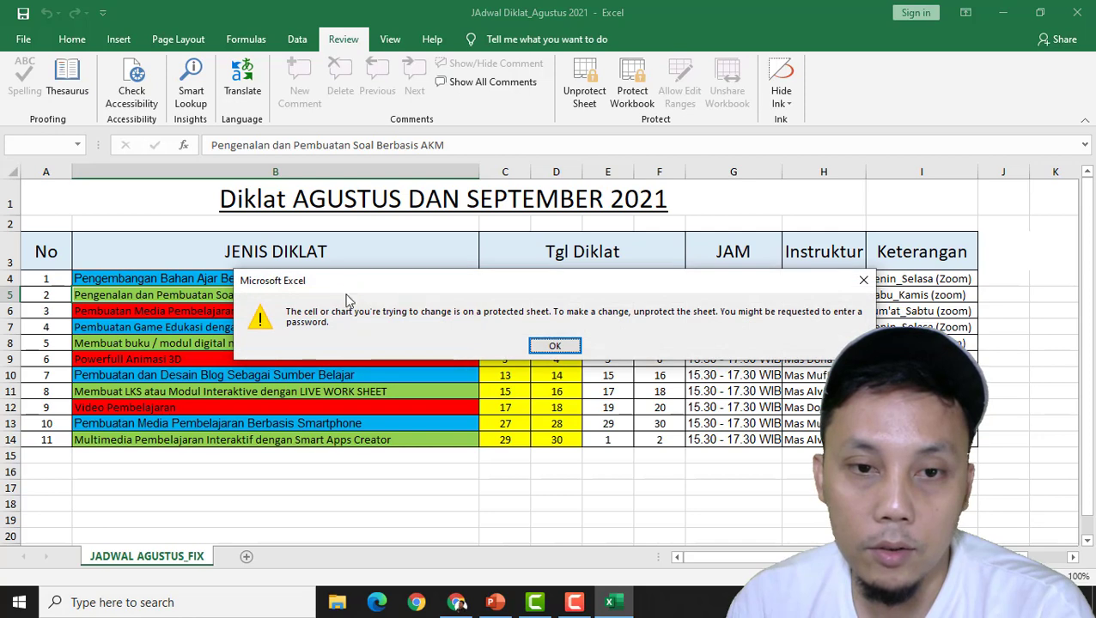
{"action": "left_click", "coordinate": [546, 346]}
{"action": "left_click", "coordinate": [247, 259]}
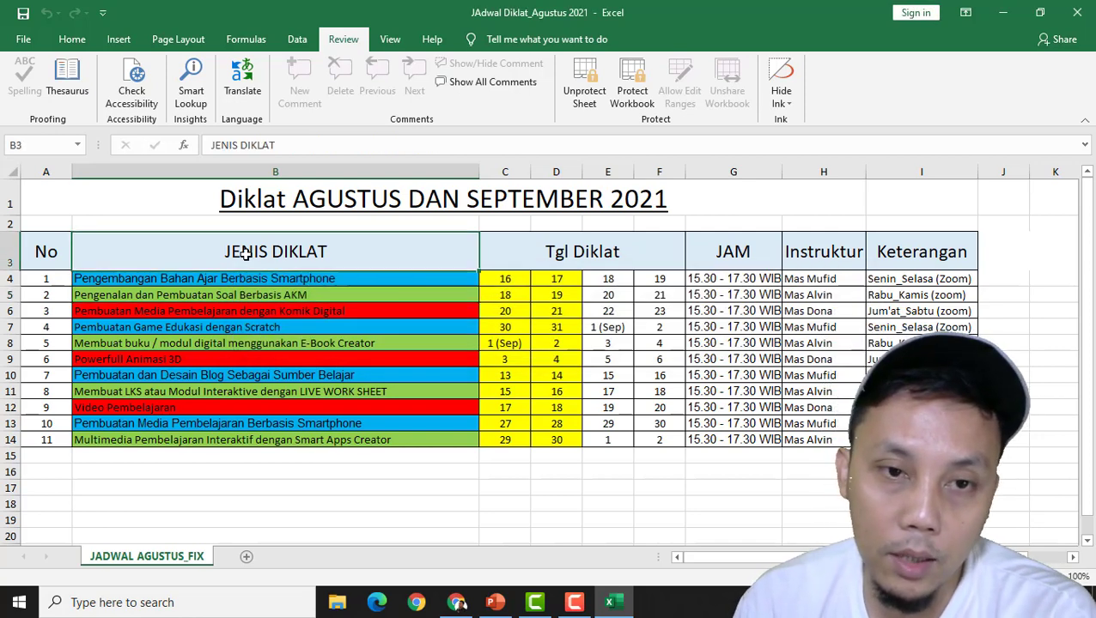
{"action": "double_click", "coordinate": [786, 286]}
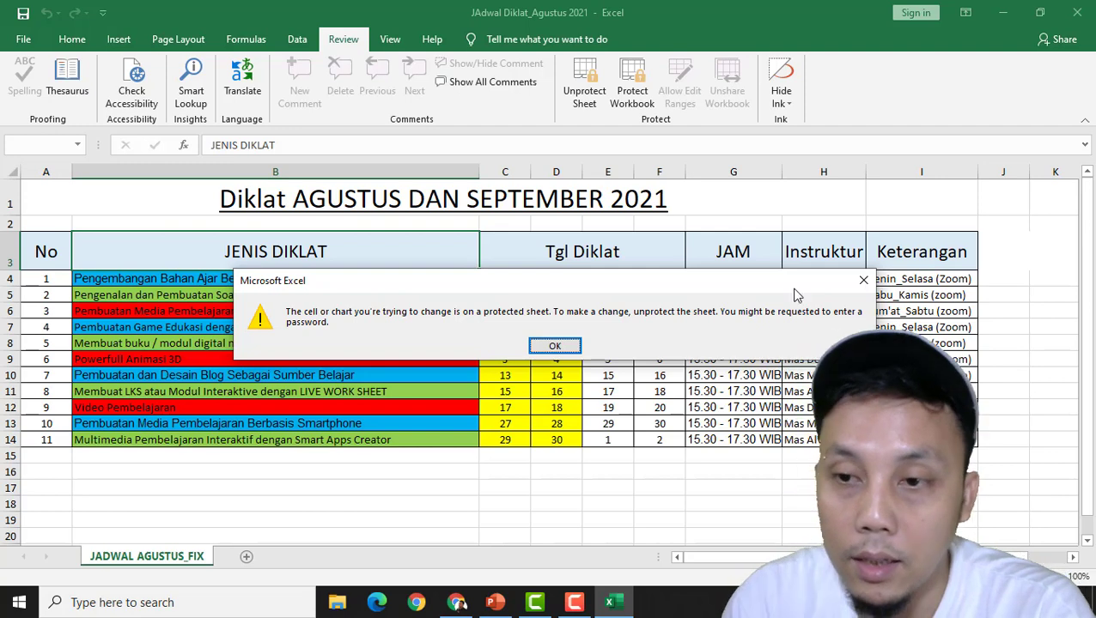
{"action": "left_click", "coordinate": [863, 279]}
{"action": "left_click", "coordinate": [607, 295]}
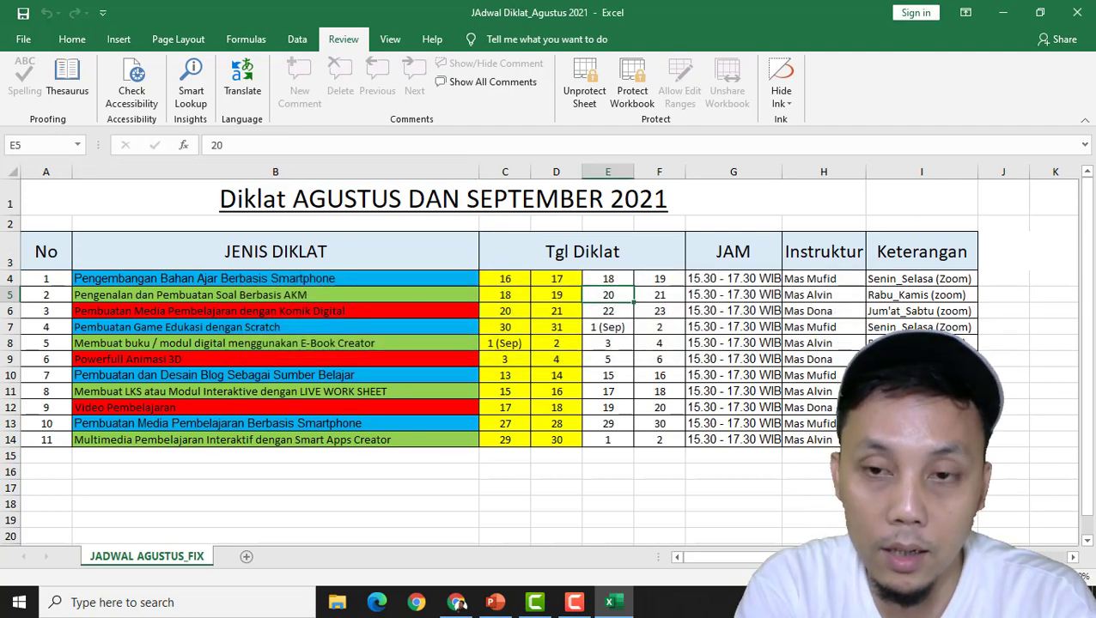
{"action": "double_click", "coordinate": [606, 296]}
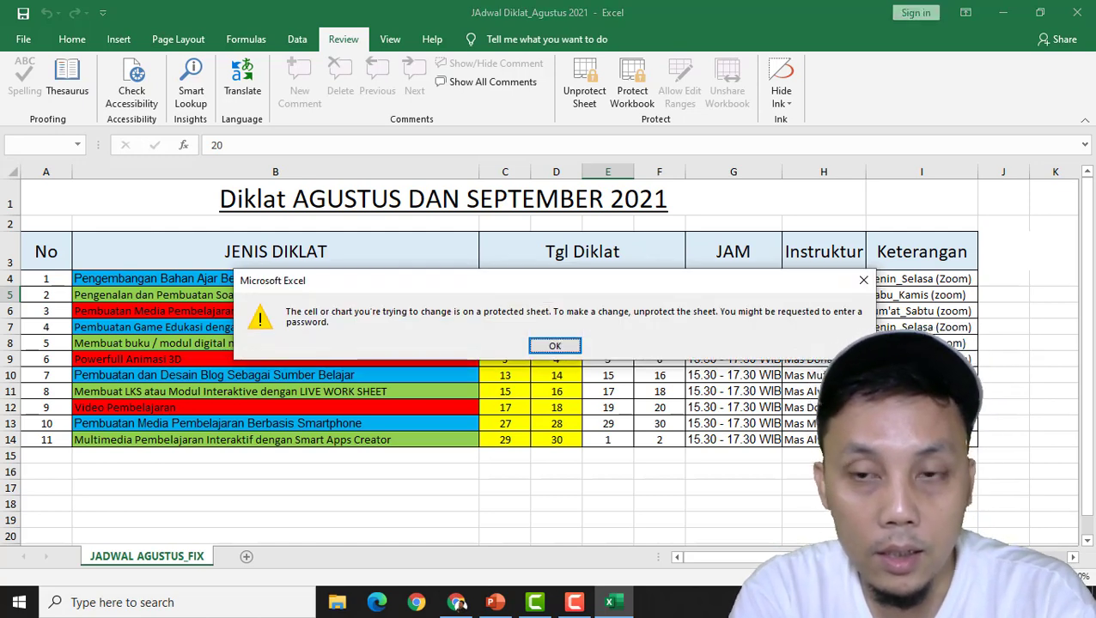
{"action": "left_click", "coordinate": [863, 280]}
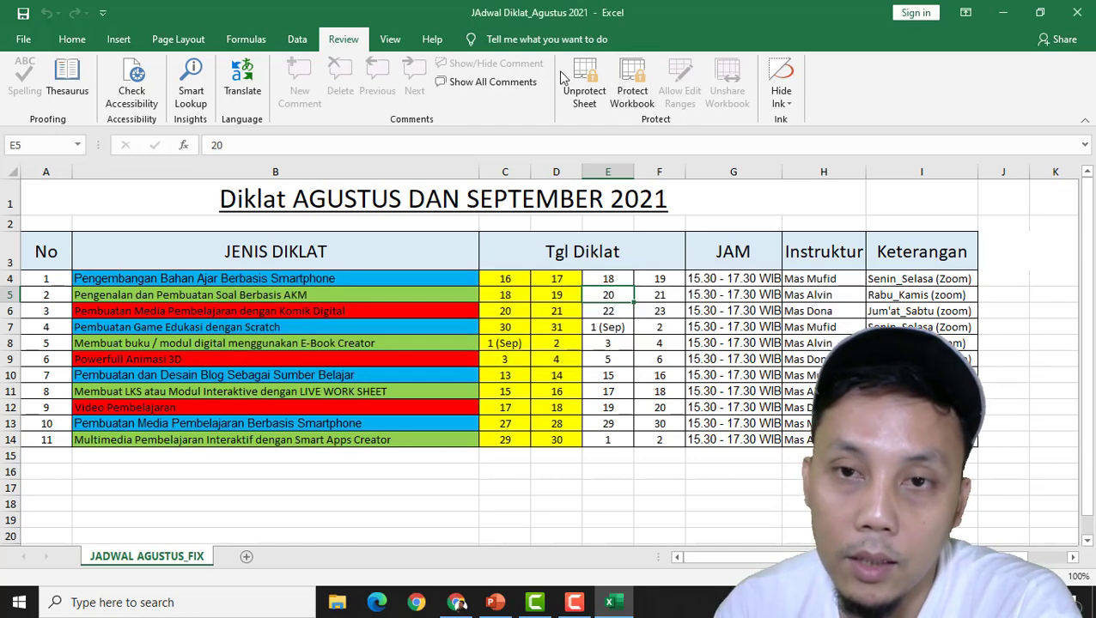
- Unprotect the sheet with its password, test typing 'coba' in B3, then undo it
{"action": "left_click", "coordinate": [585, 91]}
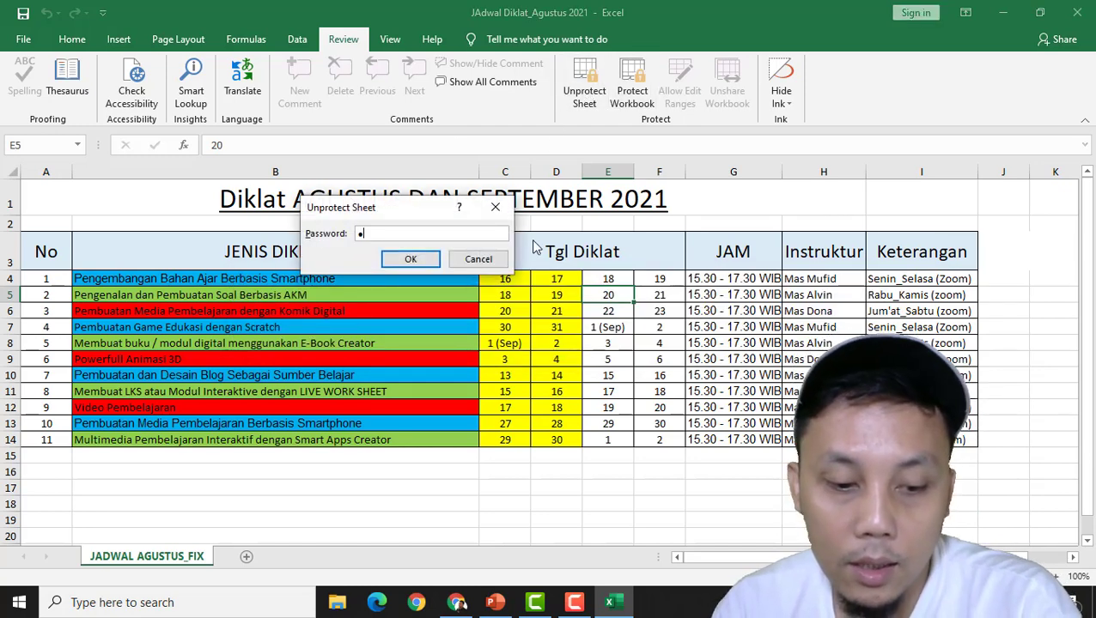
{"action": "left_click", "coordinate": [410, 259]}
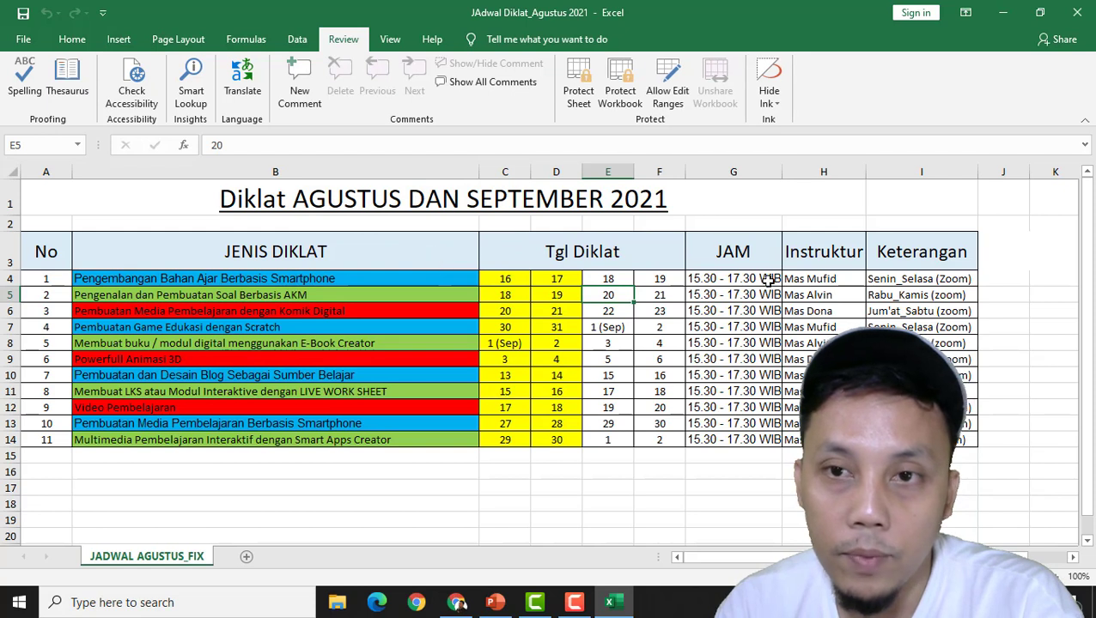
{"action": "left_click", "coordinate": [203, 252]}
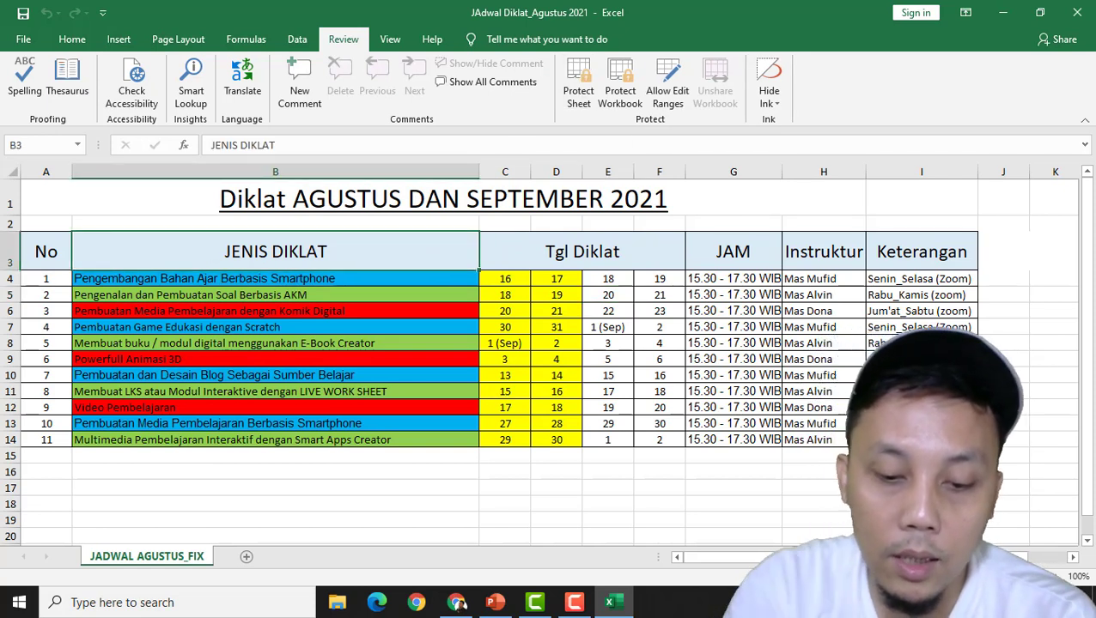
{"action": "type", "text": "coba"}
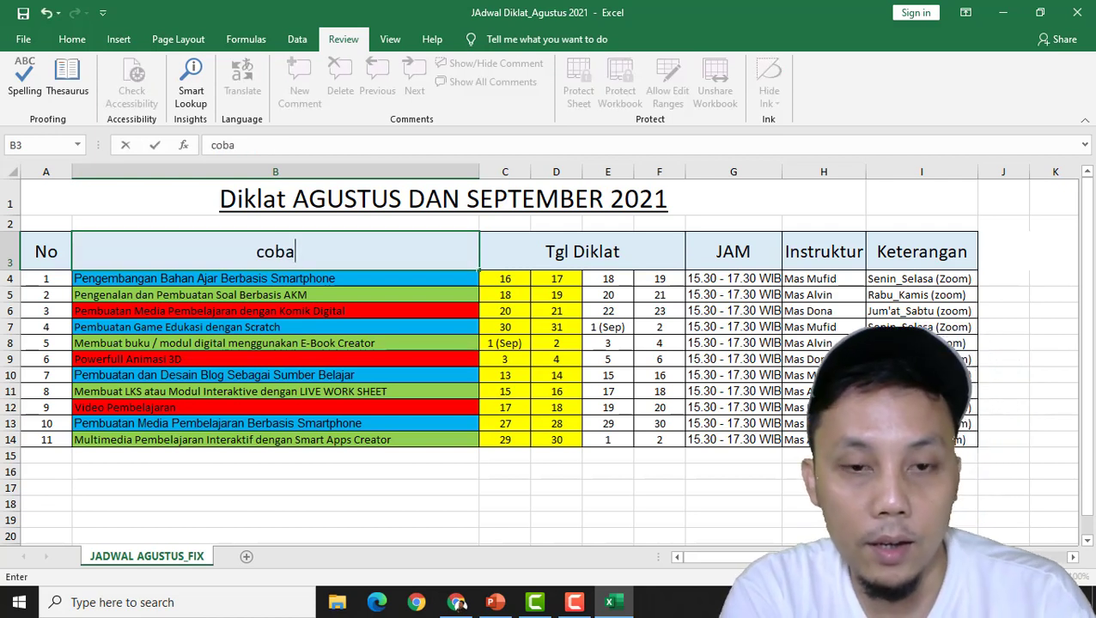
{"action": "key", "text": "ctrl+z"}
{"action": "left_click", "coordinate": [654, 421]}
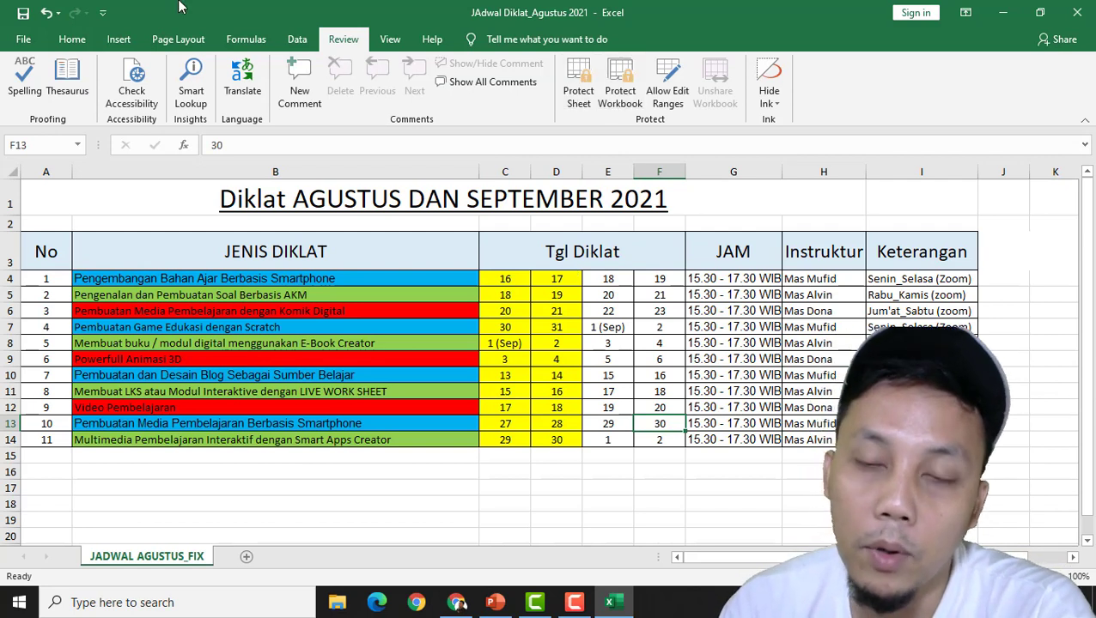
{"action": "left_click", "coordinate": [620, 86]}
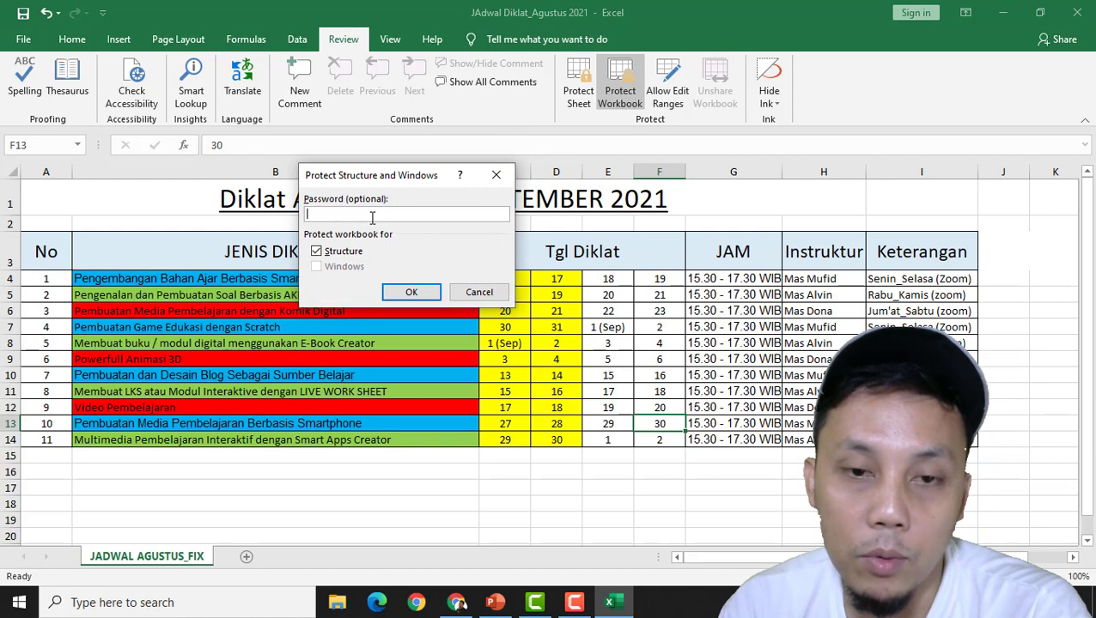
{"action": "left_click", "coordinate": [485, 296]}
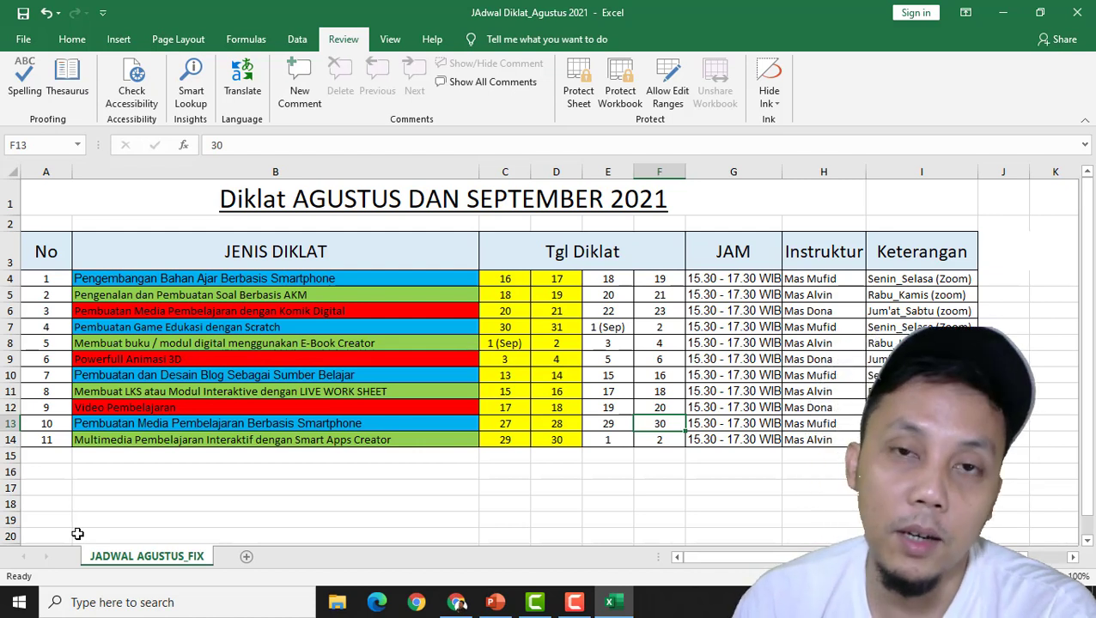
{"action": "type", "text": "="}
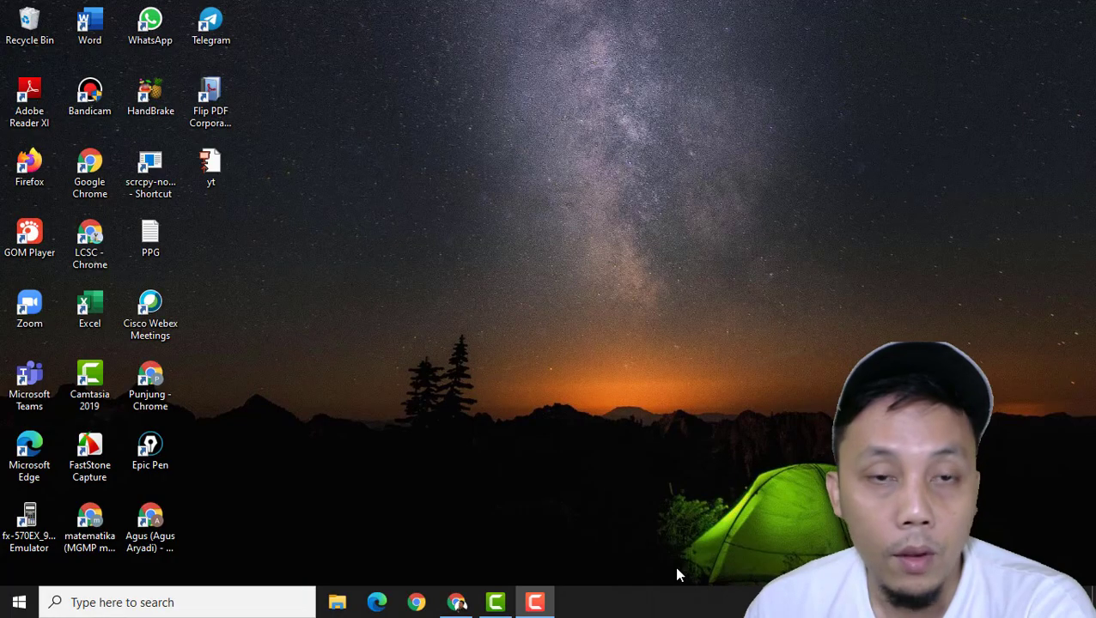
- Launch PowerPoint via search and open RS Moewardi Solo from the Recent list
{"action": "left_click", "coordinate": [184, 604]}
{"action": "left_click", "coordinate": [371, 224]}
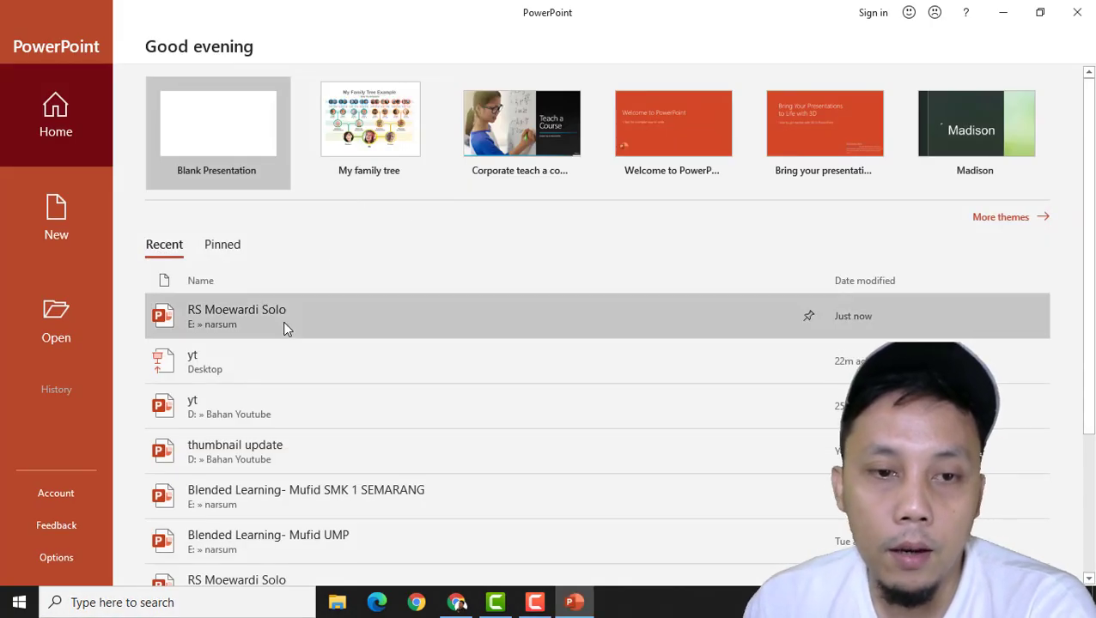
{"action": "scroll", "coordinate": [317, 309], "scroll_direction": "down", "scroll_amount": 2}
{"action": "scroll", "coordinate": [338, 311], "scroll_direction": "down", "scroll_amount": 3}
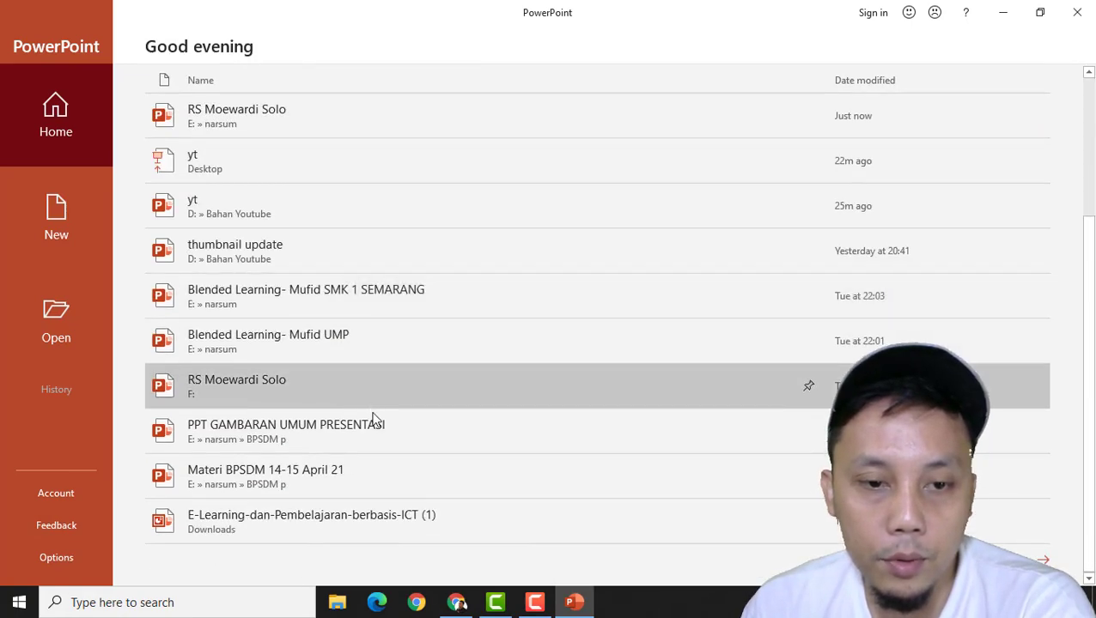
{"action": "scroll", "coordinate": [364, 298], "scroll_direction": "up", "scroll_amount": 5}
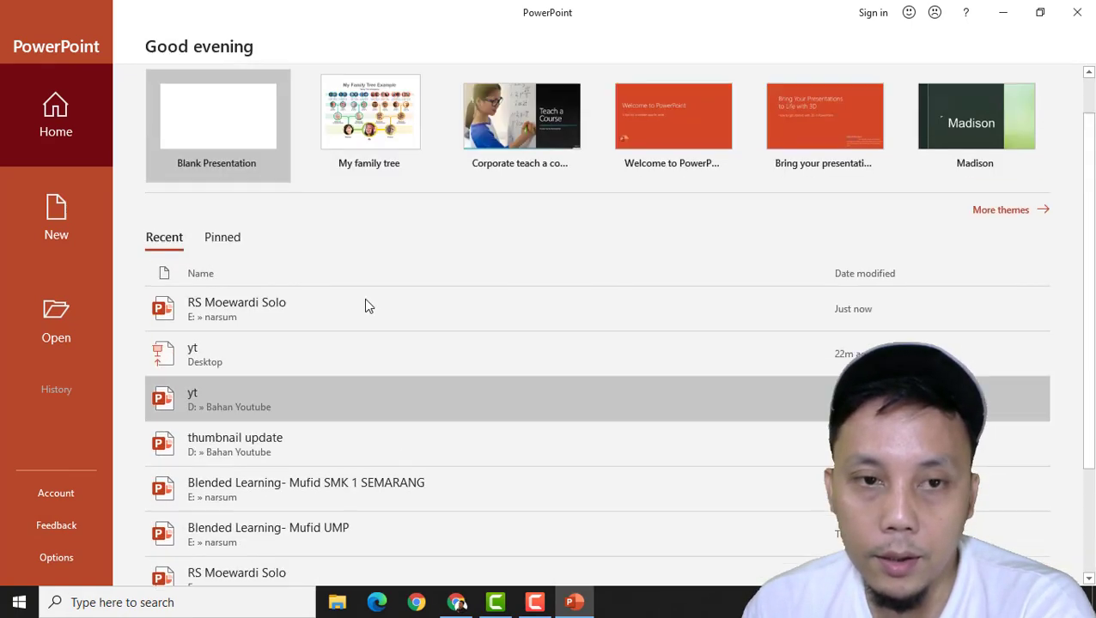
{"action": "left_click", "coordinate": [257, 303]}
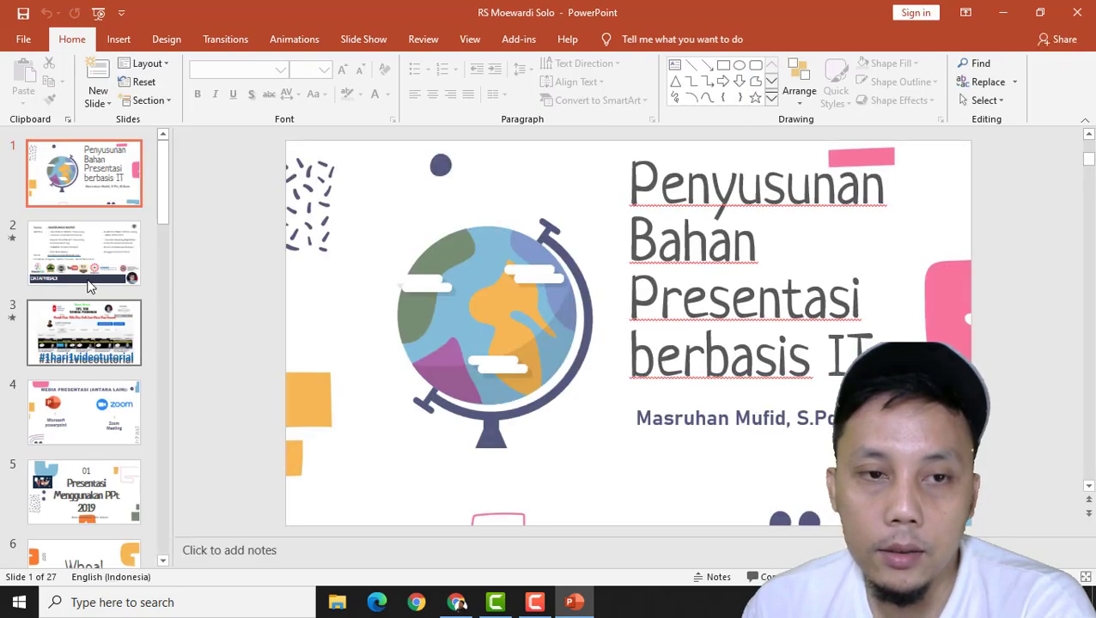
- Browse slides 2-3 with the Review tab showing, then bring up slide 6, 'Whoa!'
{"action": "key", "text": "Down"}
{"action": "key", "text": "Down"}
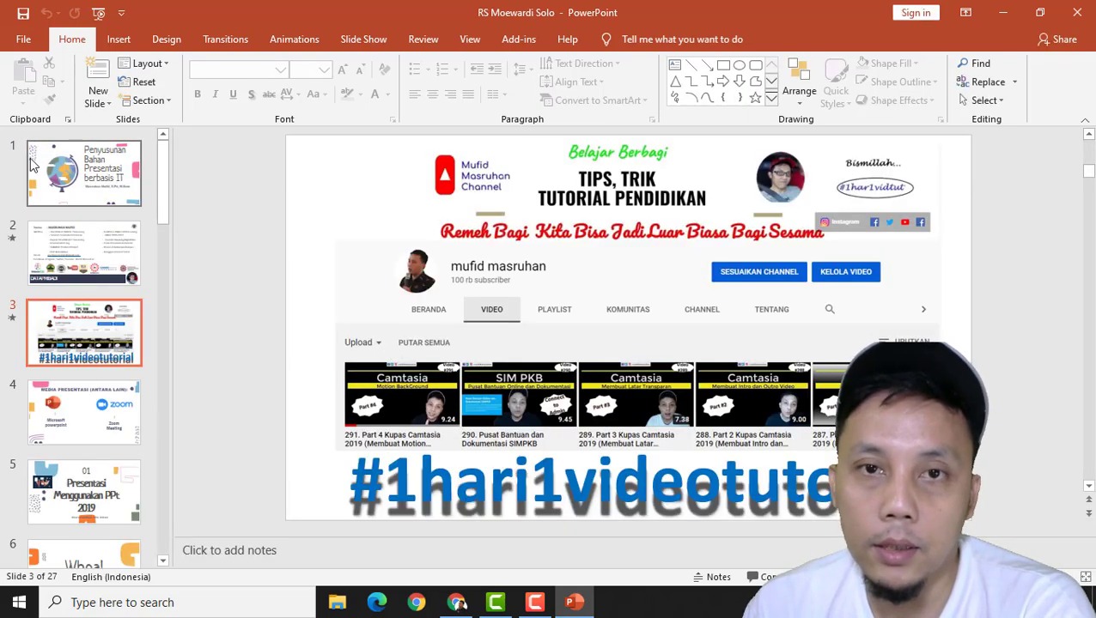
{"action": "left_click", "coordinate": [422, 41]}
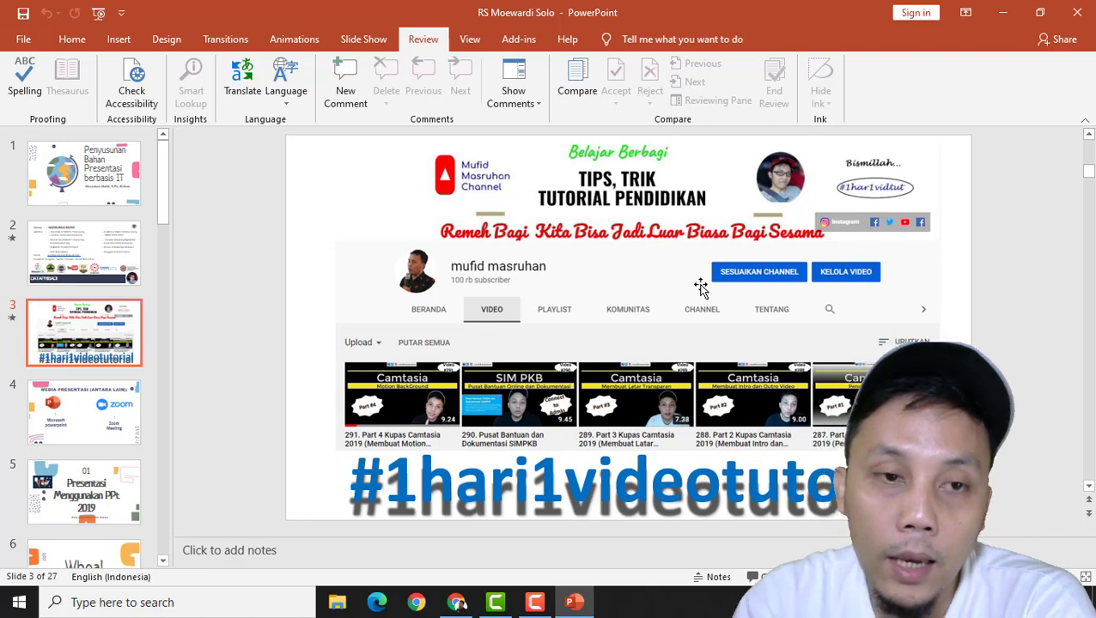
{"action": "left_click", "coordinate": [124, 273]}
{"action": "left_click", "coordinate": [137, 331]}
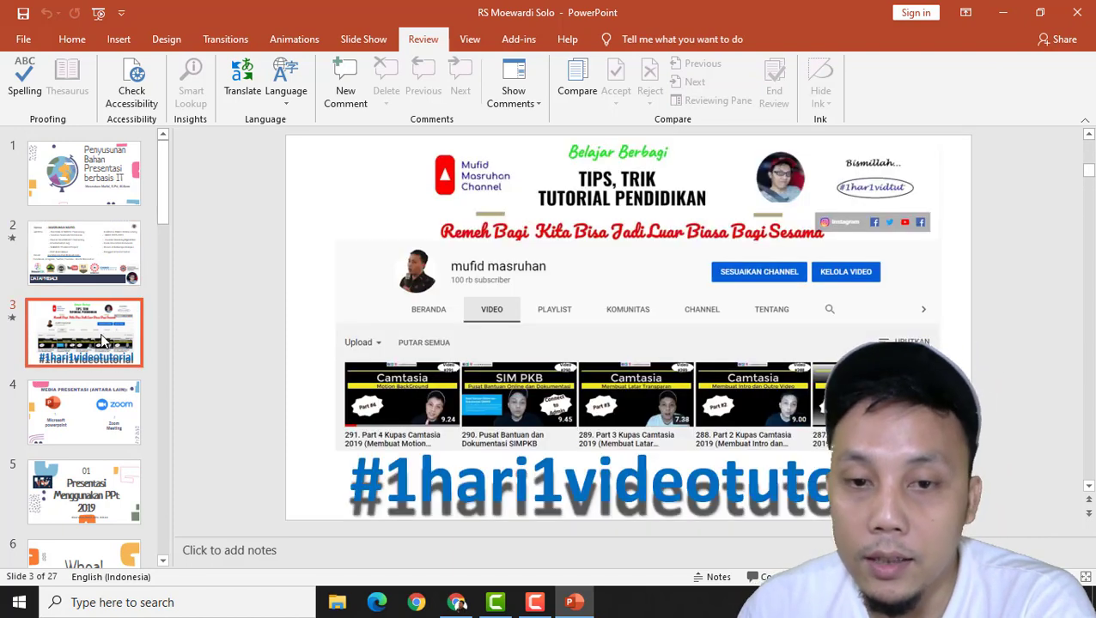
{"action": "scroll", "coordinate": [136, 397], "scroll_direction": "down", "scroll_amount": 1}
{"action": "scroll", "coordinate": [135, 399], "scroll_direction": "down", "scroll_amount": 1}
{"action": "left_click", "coordinate": [116, 438]}
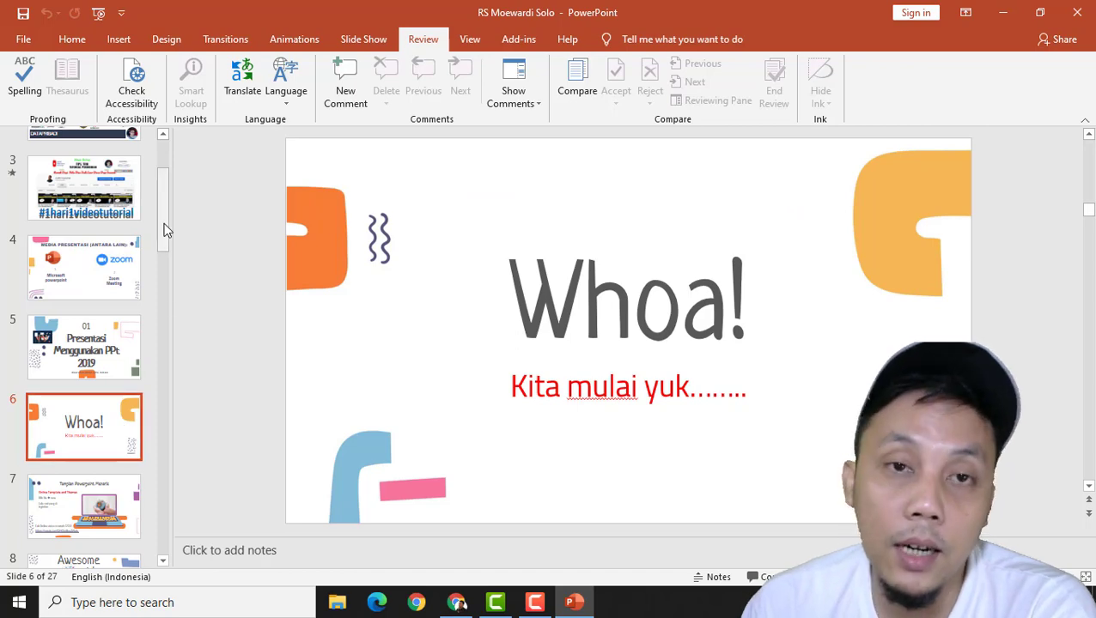
{"action": "mouse_move", "coordinate": [163, 184]}
{"action": "left_mouse_down"}
{"action": "mouse_move", "coordinate": [247, 153]}
{"action": "mouse_move", "coordinate": [239, 122]}
{"action": "left_mouse_up"}
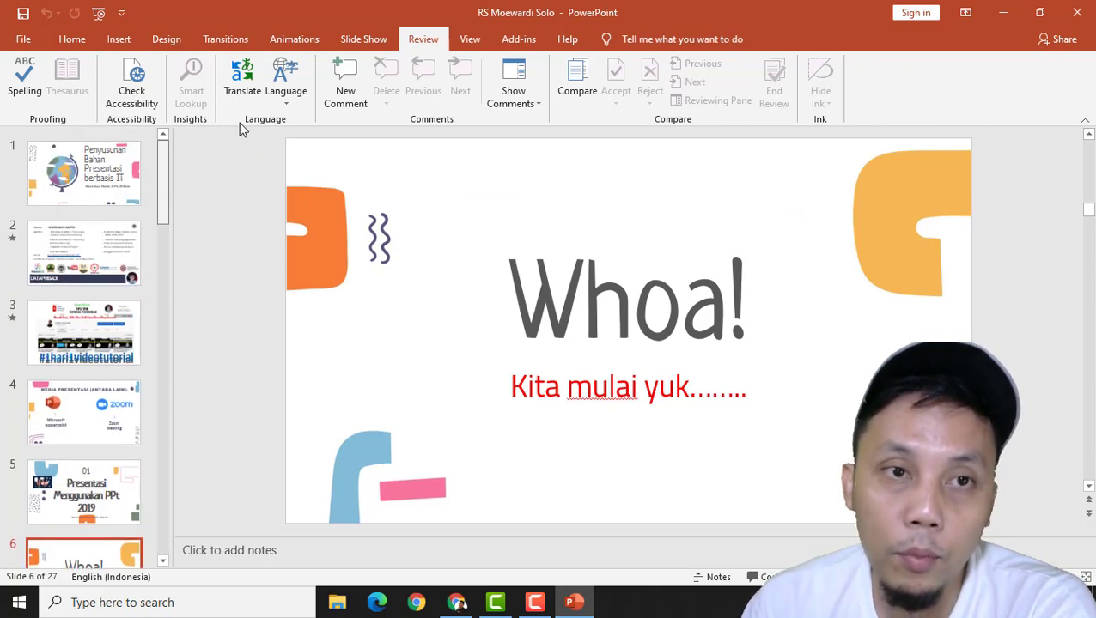
- Save the deck to the Desktop as a PowerPoint Show 'RS Moewardi Solo', accepting the font-embedding warning
{"action": "left_click", "coordinate": [24, 40]}
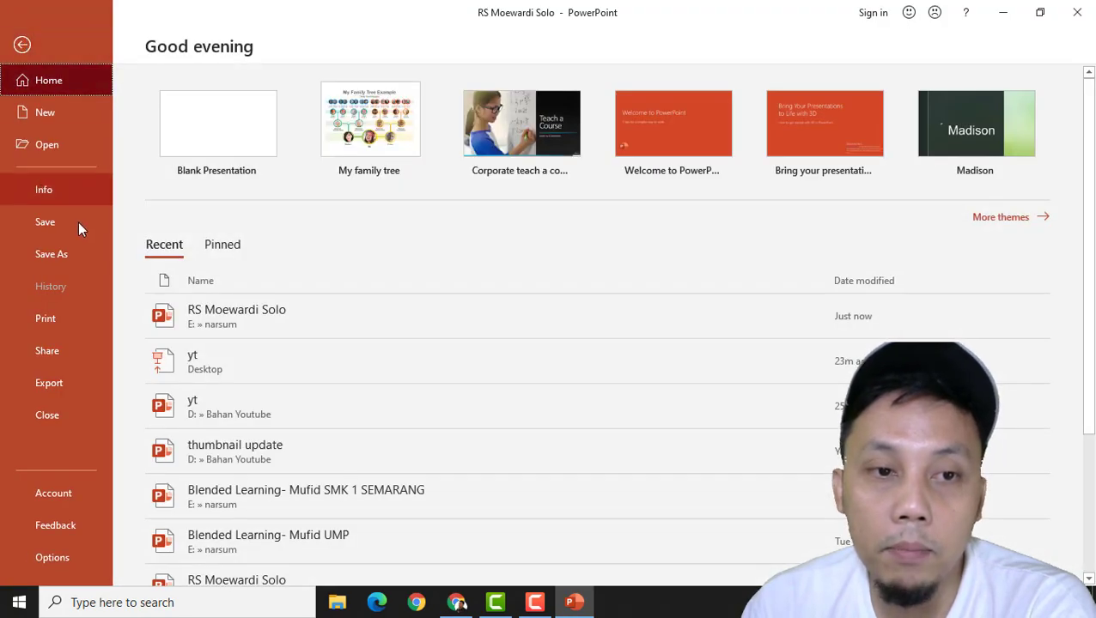
{"action": "left_click", "coordinate": [53, 254]}
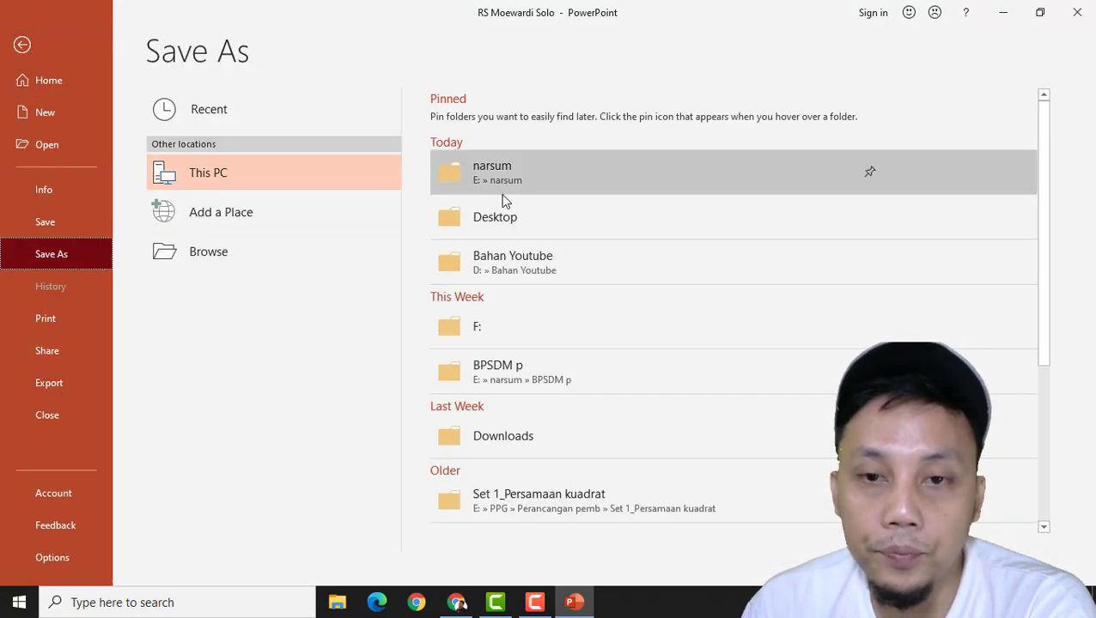
{"action": "left_click", "coordinate": [504, 225]}
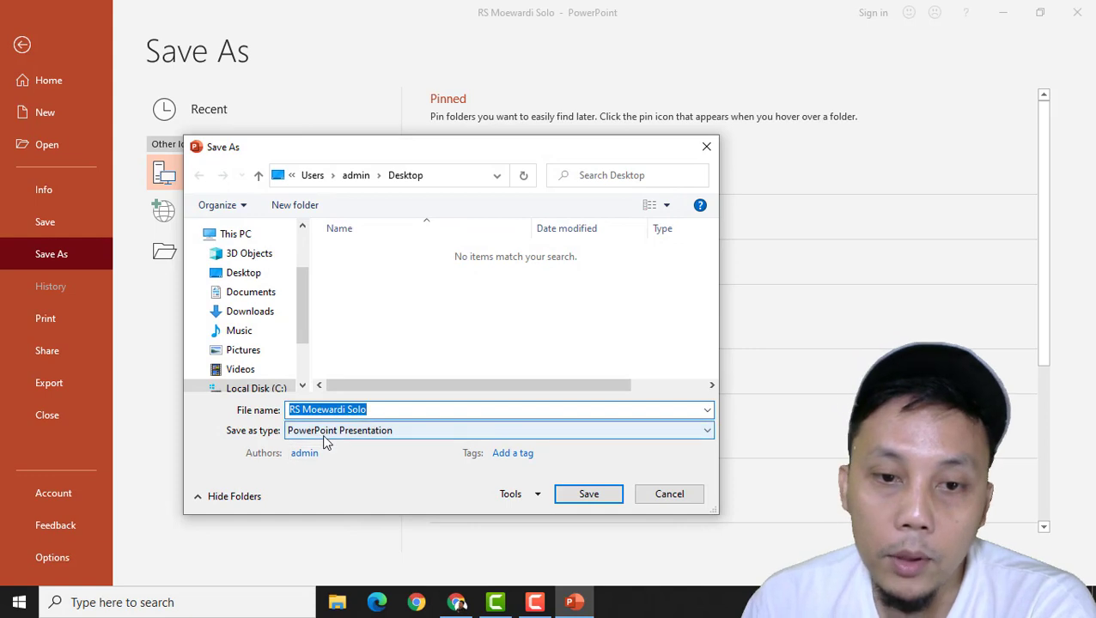
{"action": "left_click", "coordinate": [388, 441]}
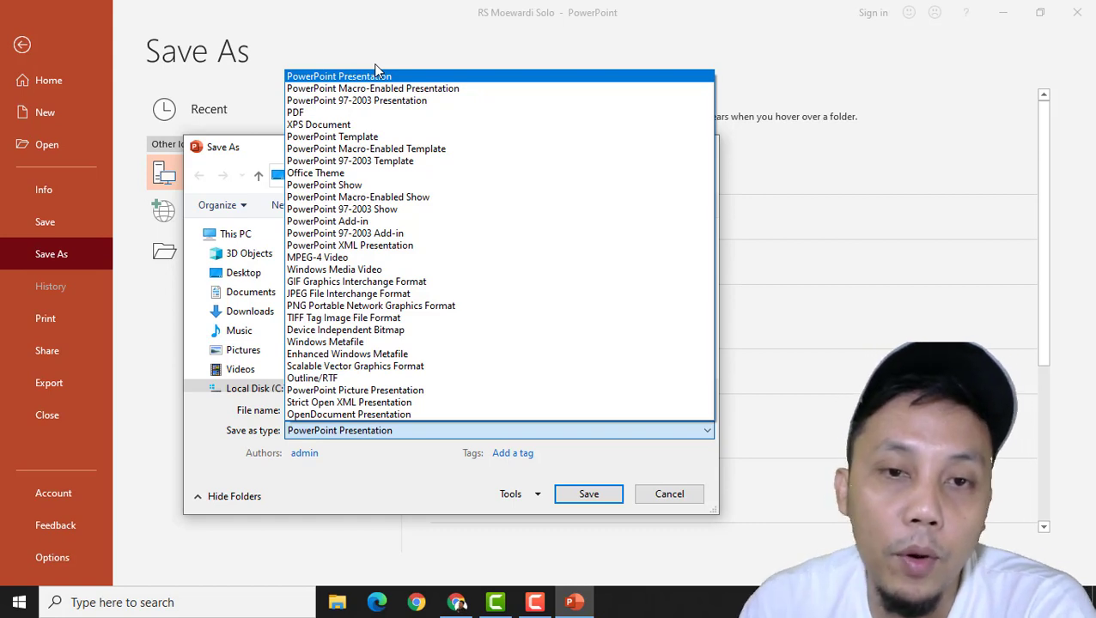
{"action": "left_click", "coordinate": [344, 189]}
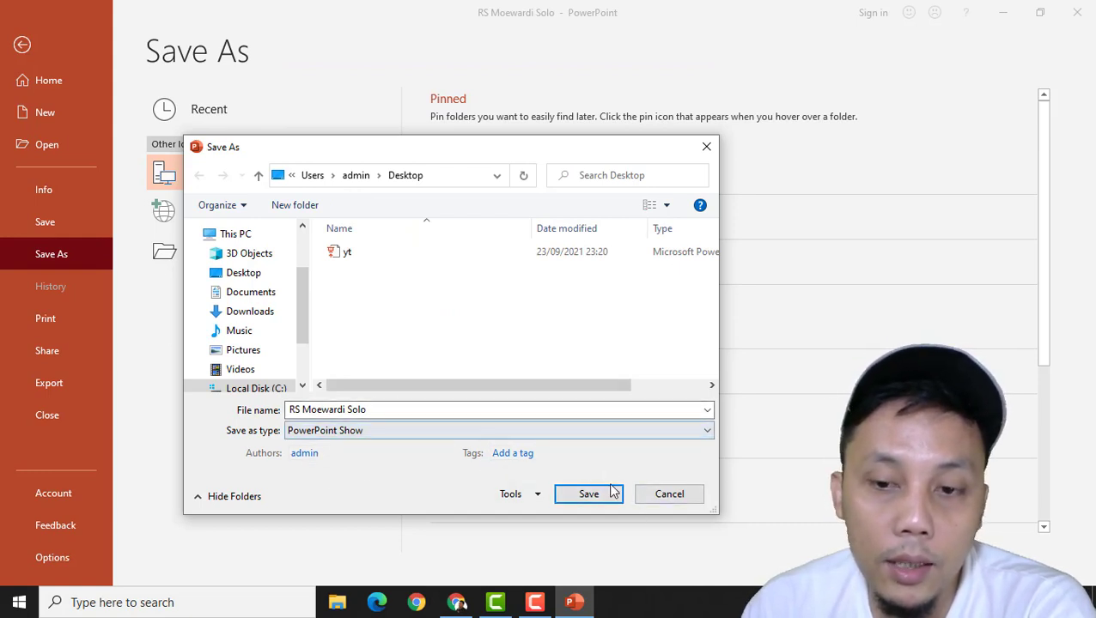
{"action": "left_click", "coordinate": [604, 496]}
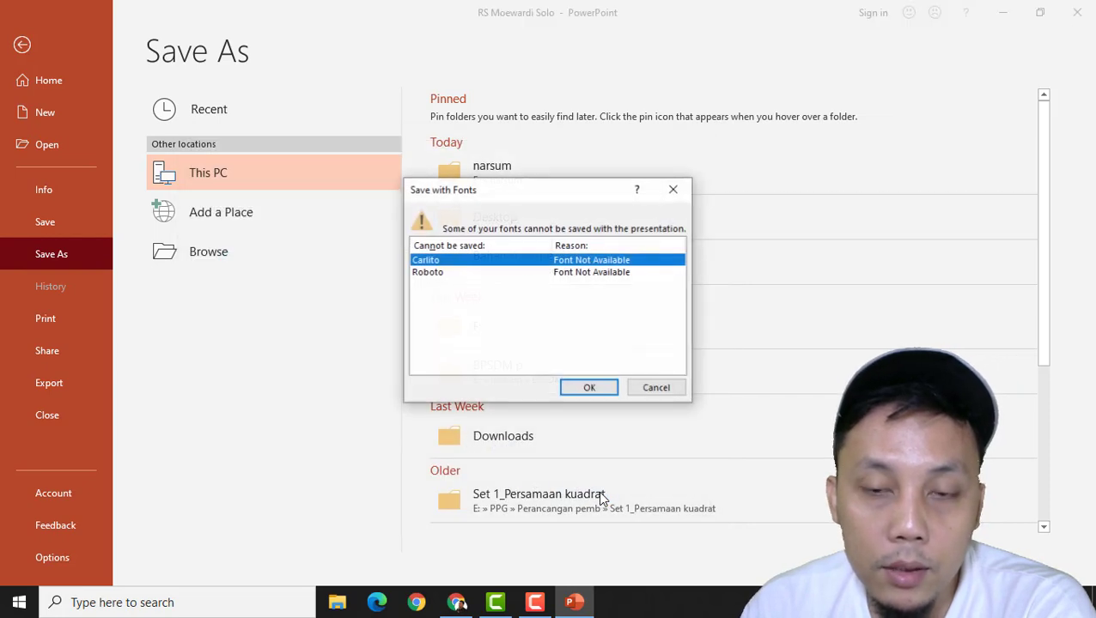
{"action": "left_click", "coordinate": [589, 388]}
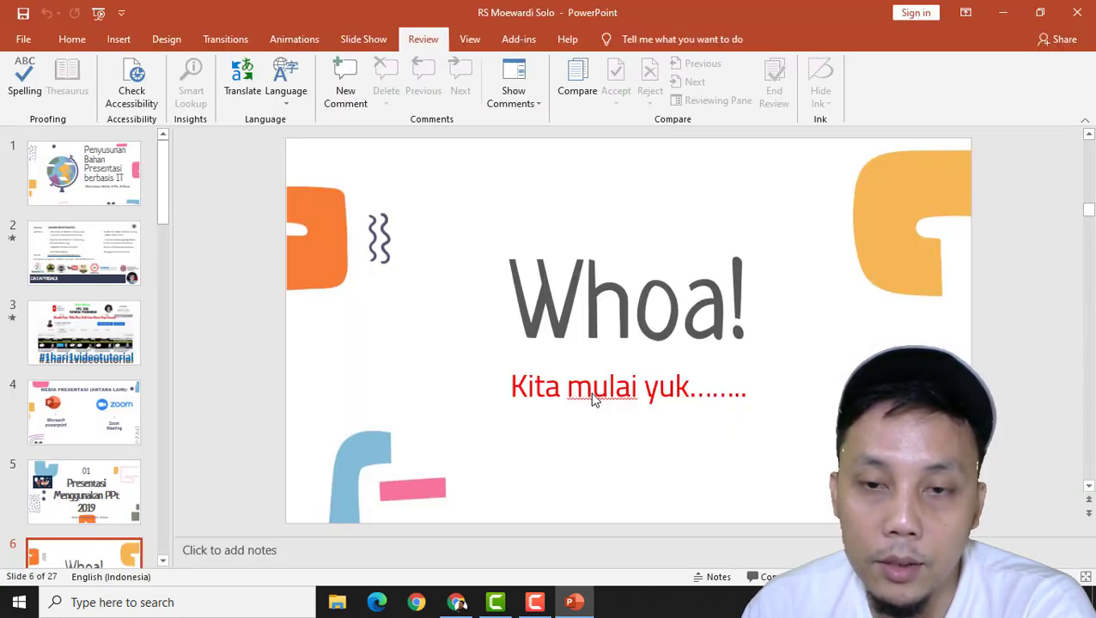
- Review slides 1 through 9, ending on 'Transparant Picture in Powerpoint', then minimise PowerPoint
{"action": "left_click", "coordinate": [120, 196]}
{"action": "left_click", "coordinate": [86, 258]}
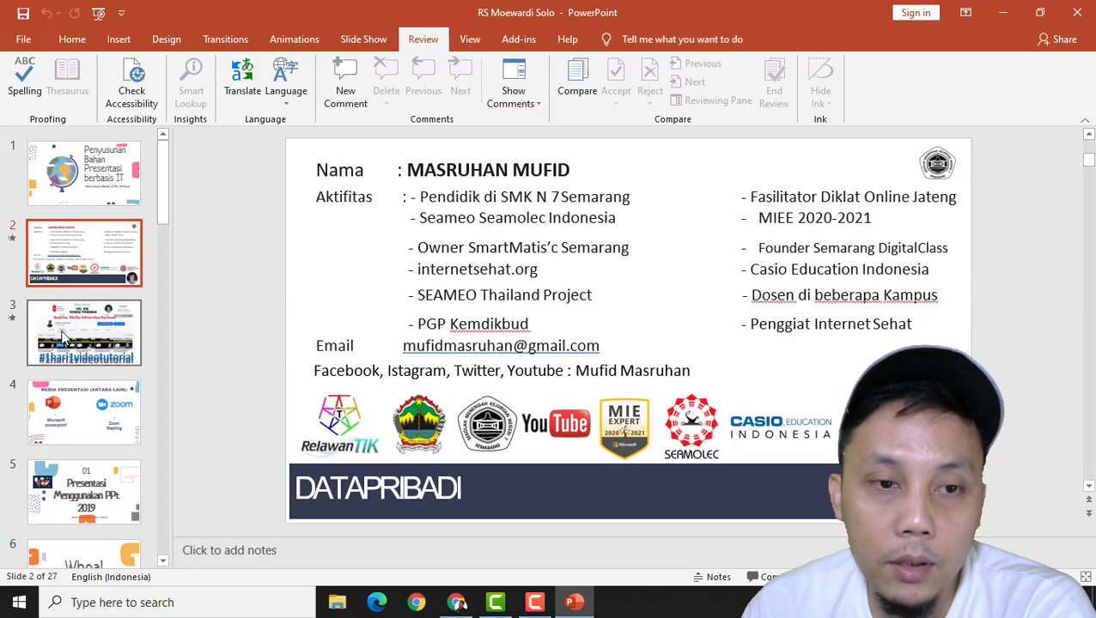
{"action": "left_click", "coordinate": [86, 335]}
{"action": "left_click", "coordinate": [94, 427]}
{"action": "left_click", "coordinate": [86, 485]}
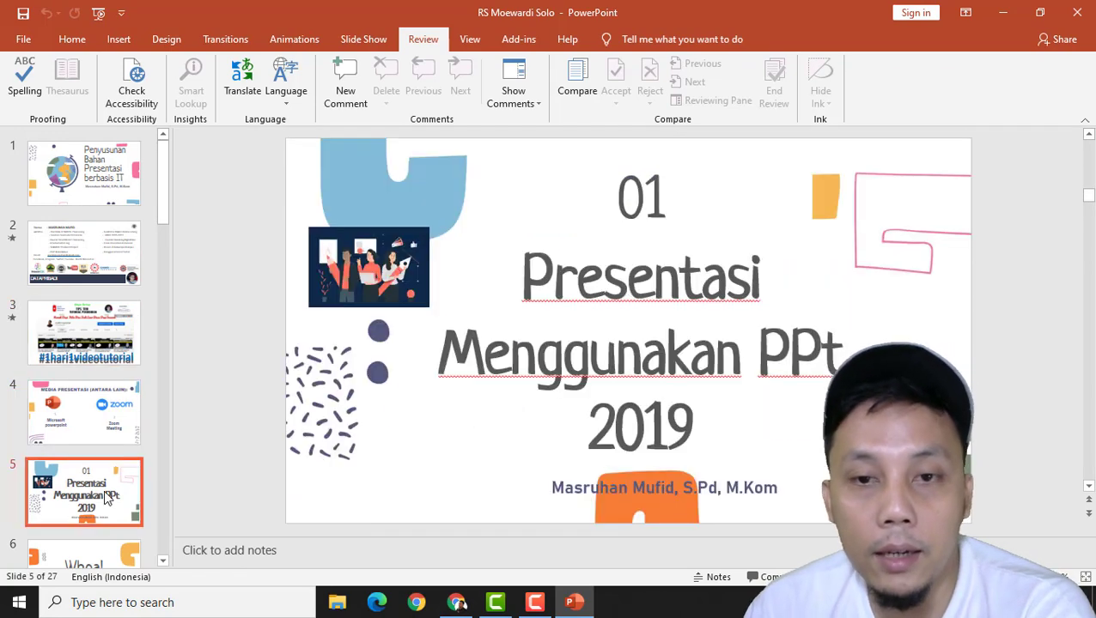
{"action": "scroll", "coordinate": [119, 389], "scroll_direction": "down", "scroll_amount": 1}
{"action": "left_click", "coordinate": [109, 509]}
{"action": "scroll", "coordinate": [131, 448], "scroll_direction": "down", "scroll_amount": 1}
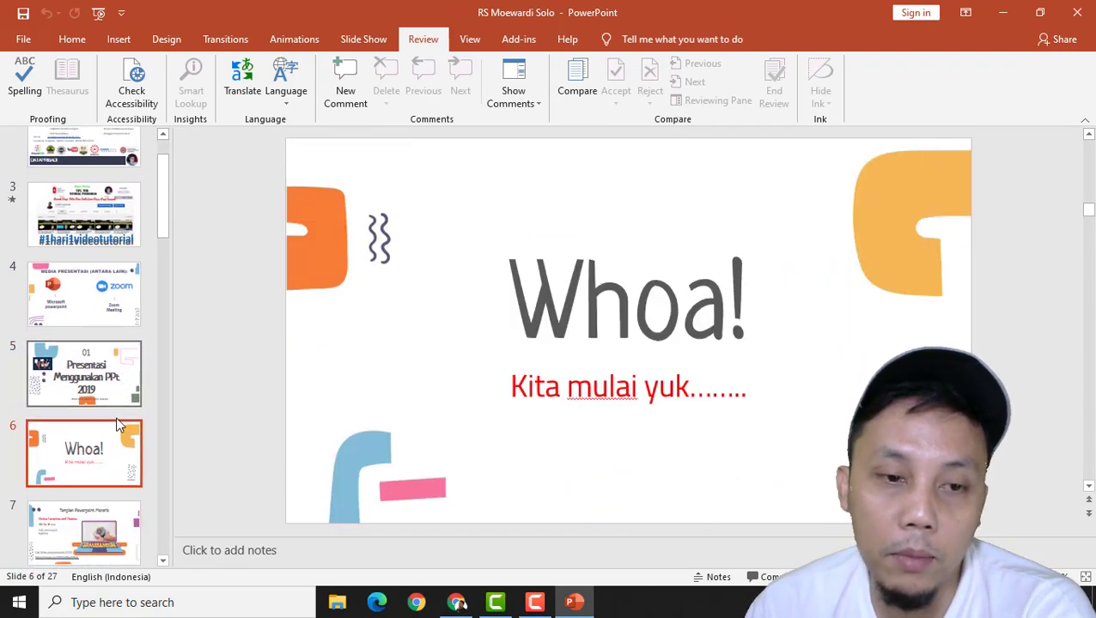
{"action": "left_click", "coordinate": [134, 463]}
{"action": "scroll", "coordinate": [120, 455], "scroll_direction": "down", "scroll_amount": 2}
{"action": "left_click", "coordinate": [115, 433]}
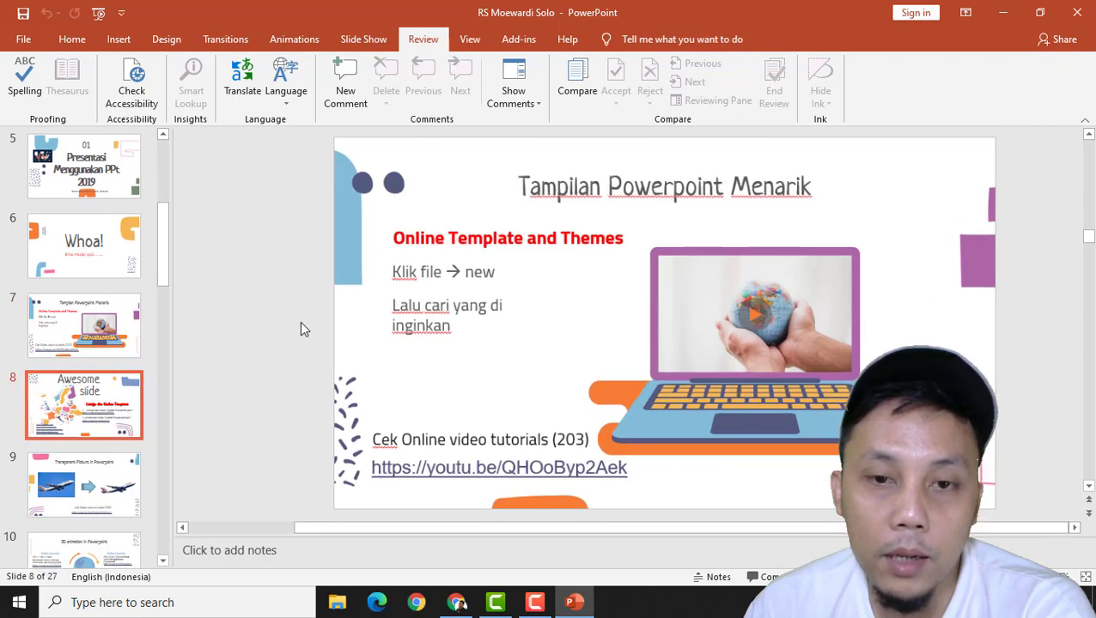
{"action": "left_click", "coordinate": [71, 514]}
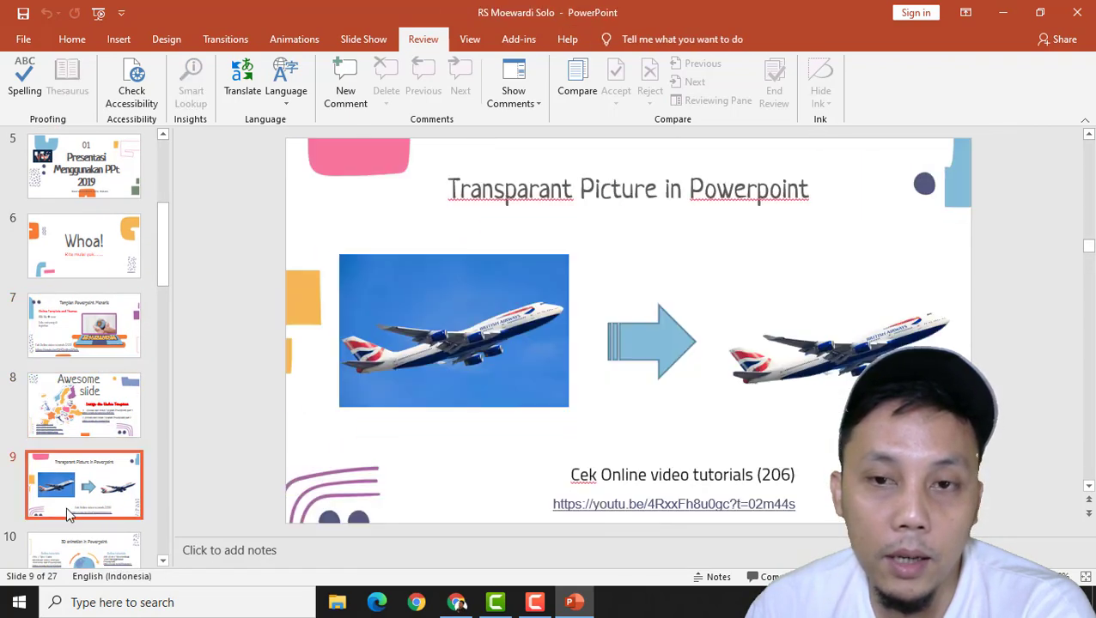
{"action": "left_click", "coordinate": [1003, 14]}
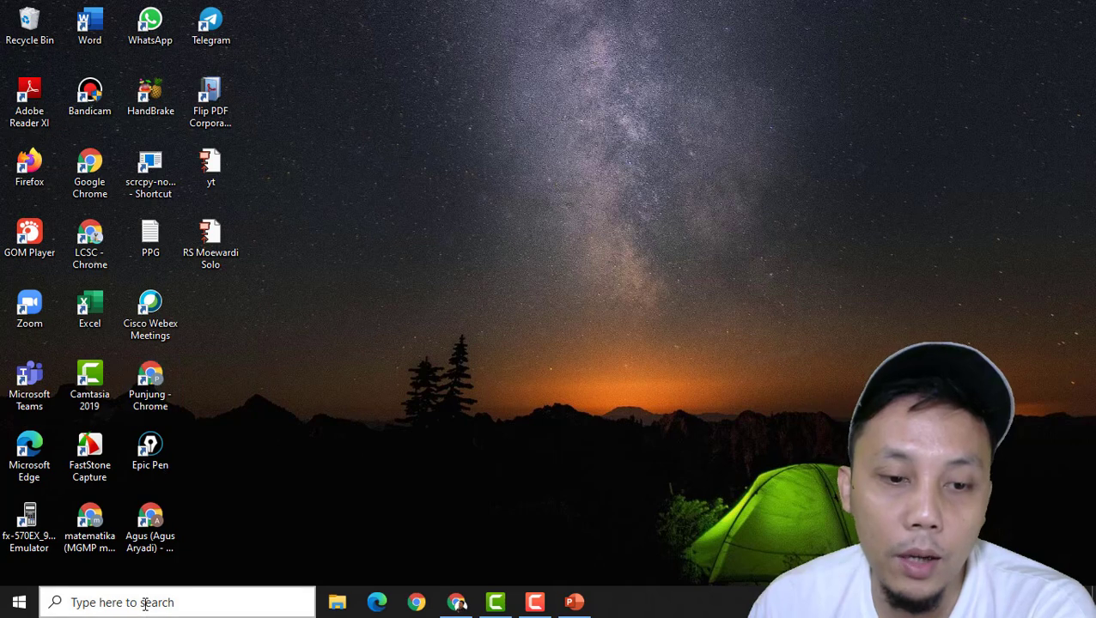
{"action": "key", "text": "super"}
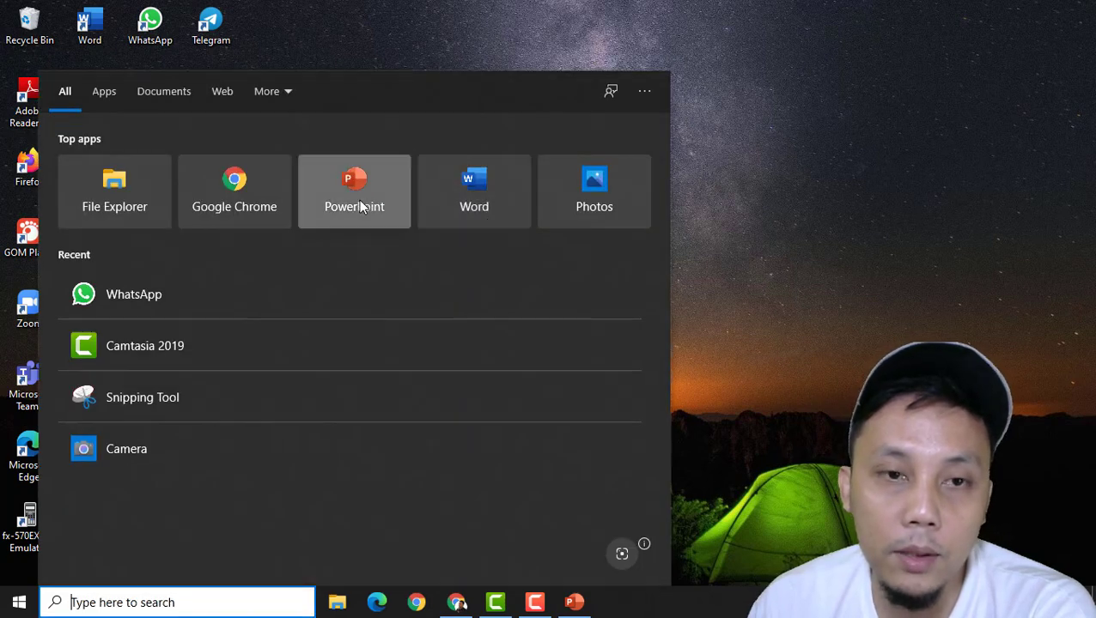
{"action": "left_click", "coordinate": [361, 206]}
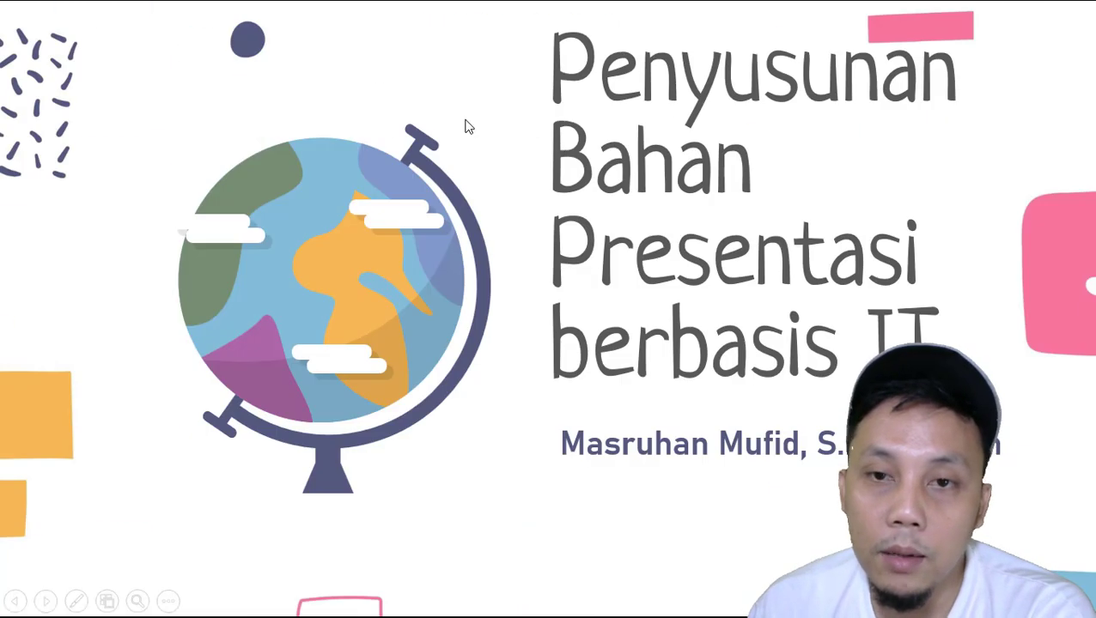
{"action": "right_click", "coordinate": [464, 122]}
{"action": "left_click", "coordinate": [900, 208]}
{"action": "right_click", "coordinate": [604, 151]}
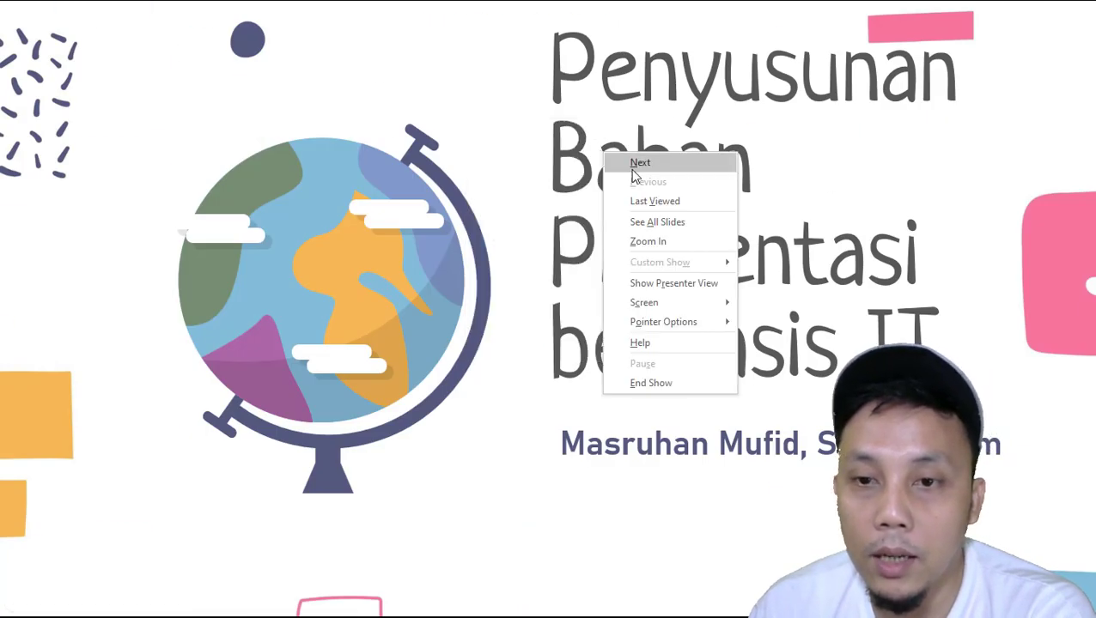
{"action": "mouse_move", "coordinate": [644, 303]}
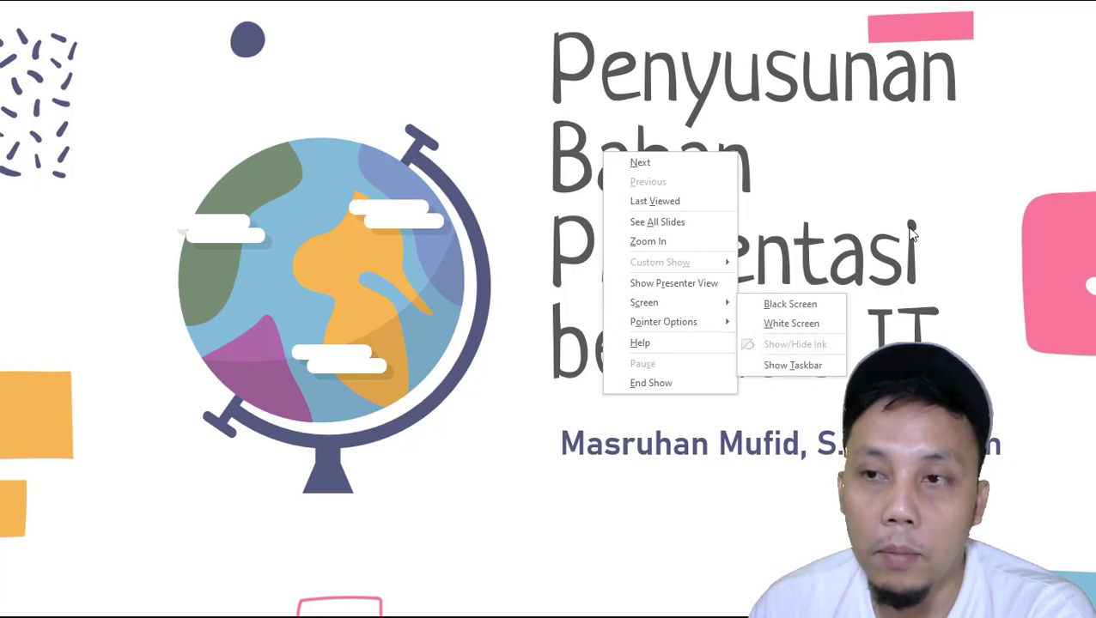
{"action": "left_click", "coordinate": [909, 234]}
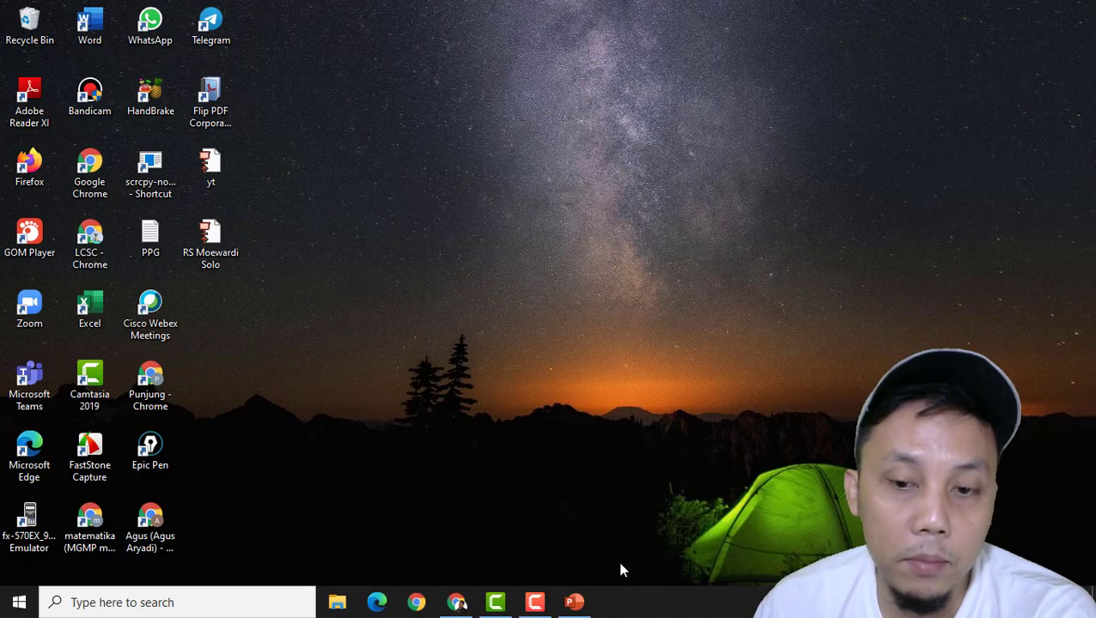
- View slides 10 and 11, minimise PowerPoint, and delete the old yt file from the desktop
{"action": "left_click", "coordinate": [573, 602]}
{"action": "scroll", "coordinate": [86, 326], "scroll_direction": "down", "scroll_amount": 3}
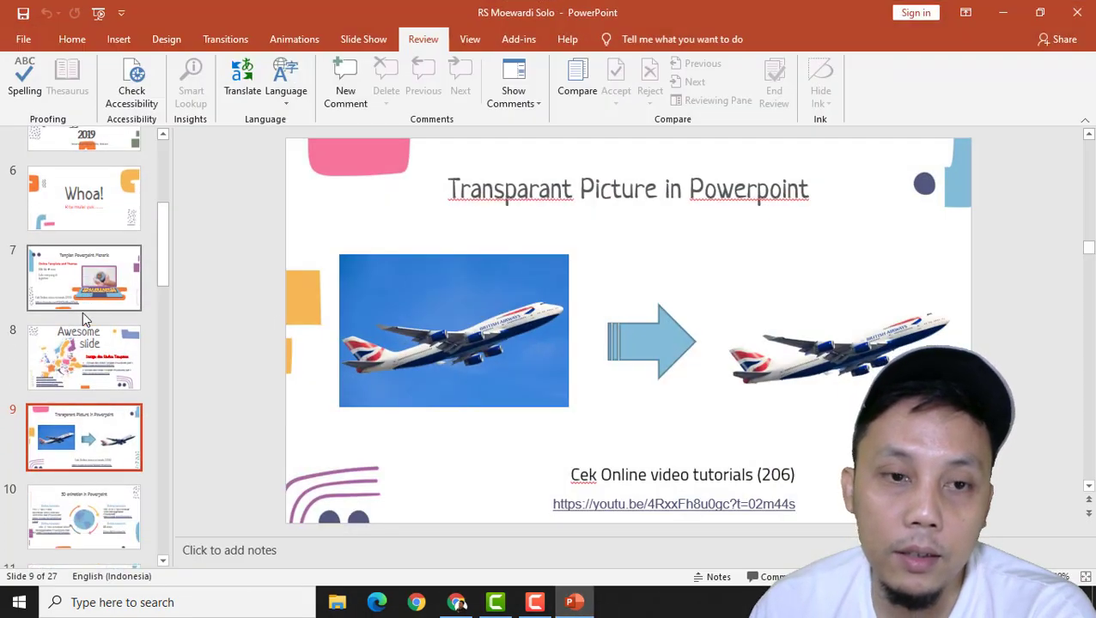
{"action": "left_click", "coordinate": [83, 454]}
{"action": "left_click", "coordinate": [84, 533]}
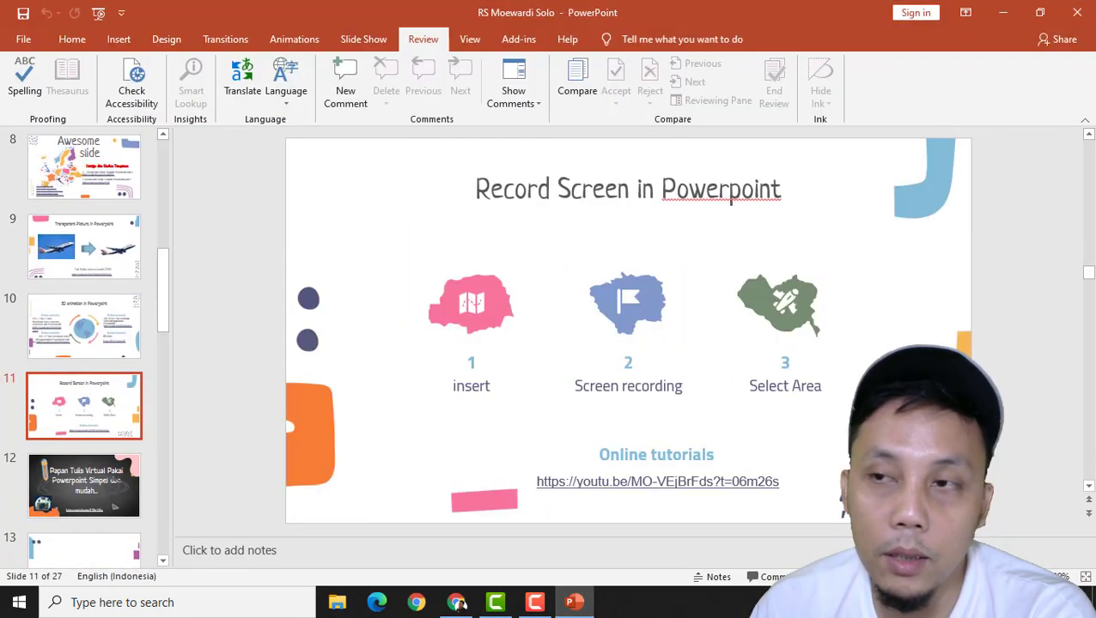
{"action": "left_click", "coordinate": [1016, 12]}
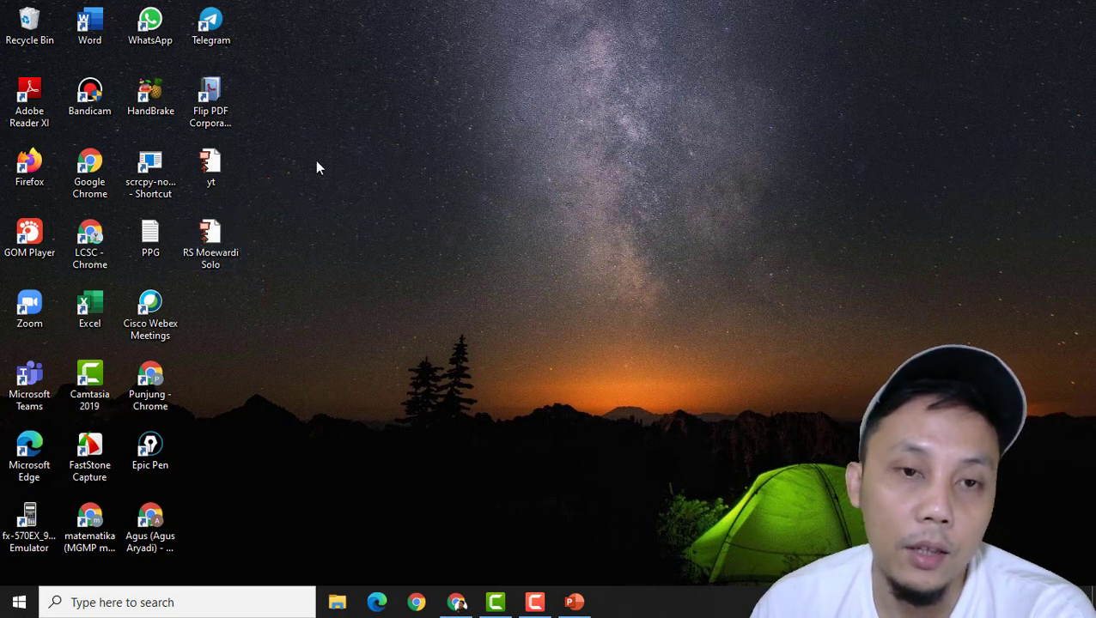
{"action": "left_click_drag", "start_coordinate": [315, 163], "coordinate": [217, 147]}
{"action": "key", "text": "Delete"}
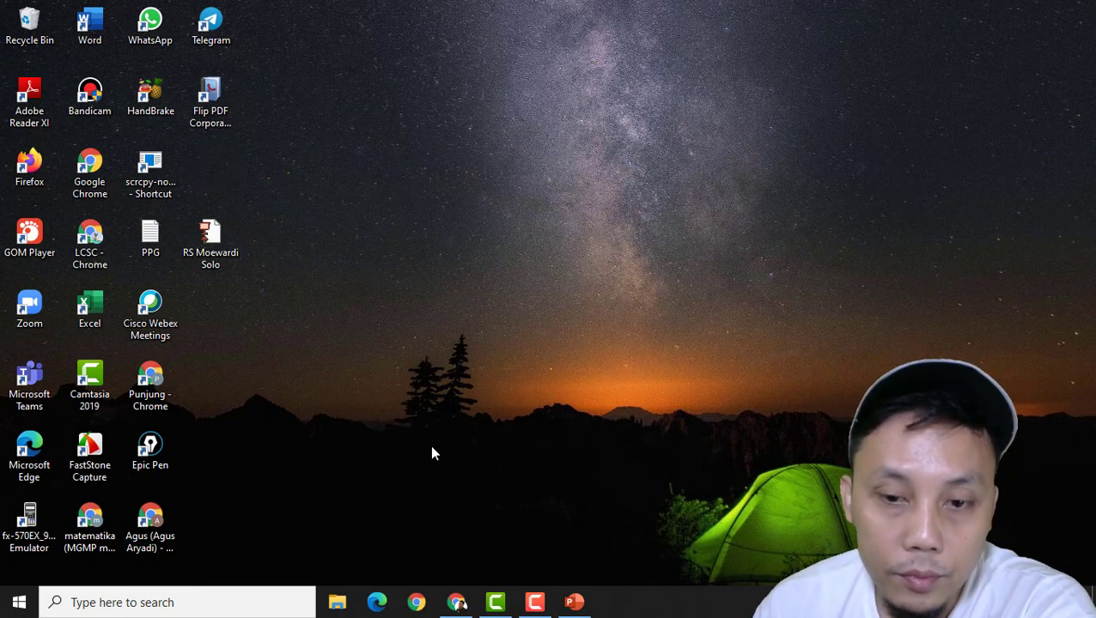
- Check the Desktop Save As format is still PowerPoint Show, cancel, and minimise PowerPoint
{"action": "left_click", "coordinate": [573, 602]}
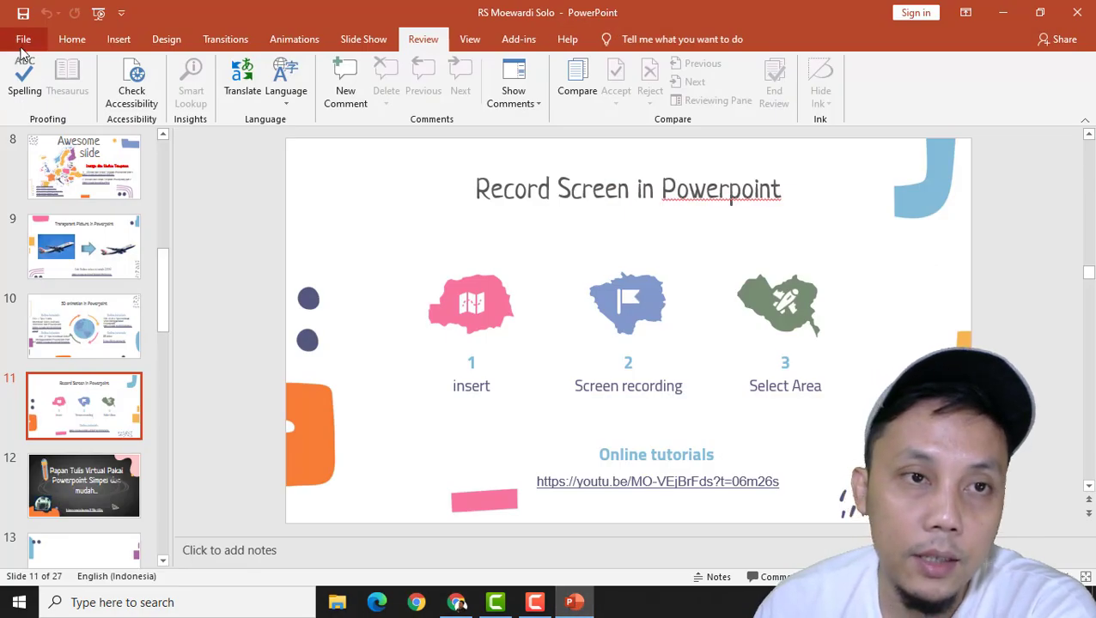
{"action": "left_click", "coordinate": [21, 43]}
{"action": "left_click", "coordinate": [47, 252]}
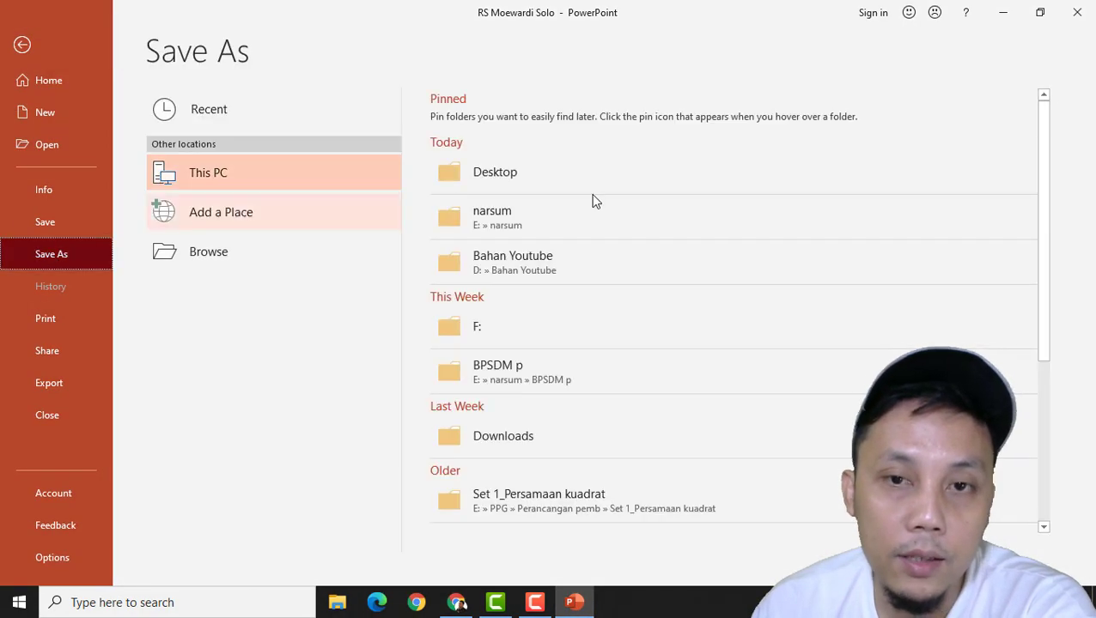
{"action": "left_click", "coordinate": [527, 175]}
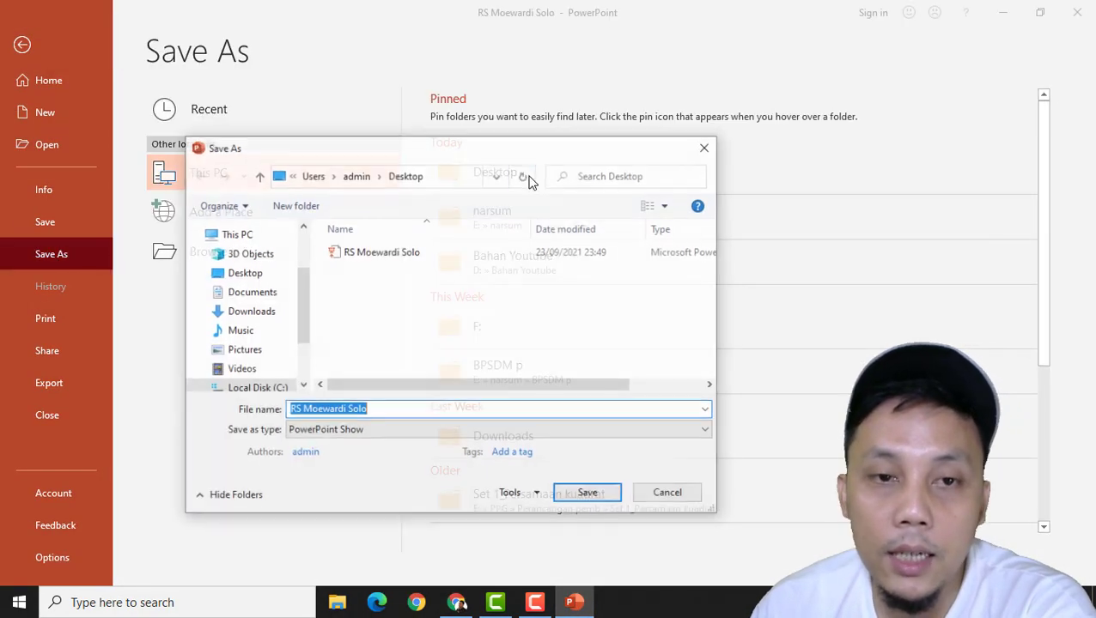
{"action": "left_click", "coordinate": [346, 433]}
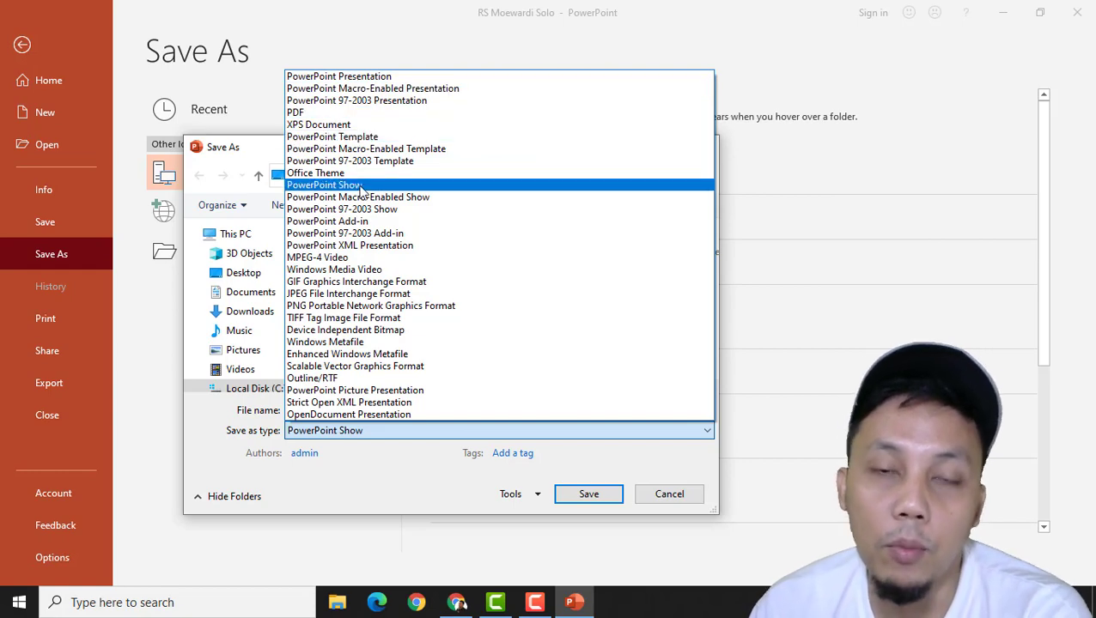
{"action": "left_click", "coordinate": [662, 497]}
{"action": "left_click", "coordinate": [665, 496]}
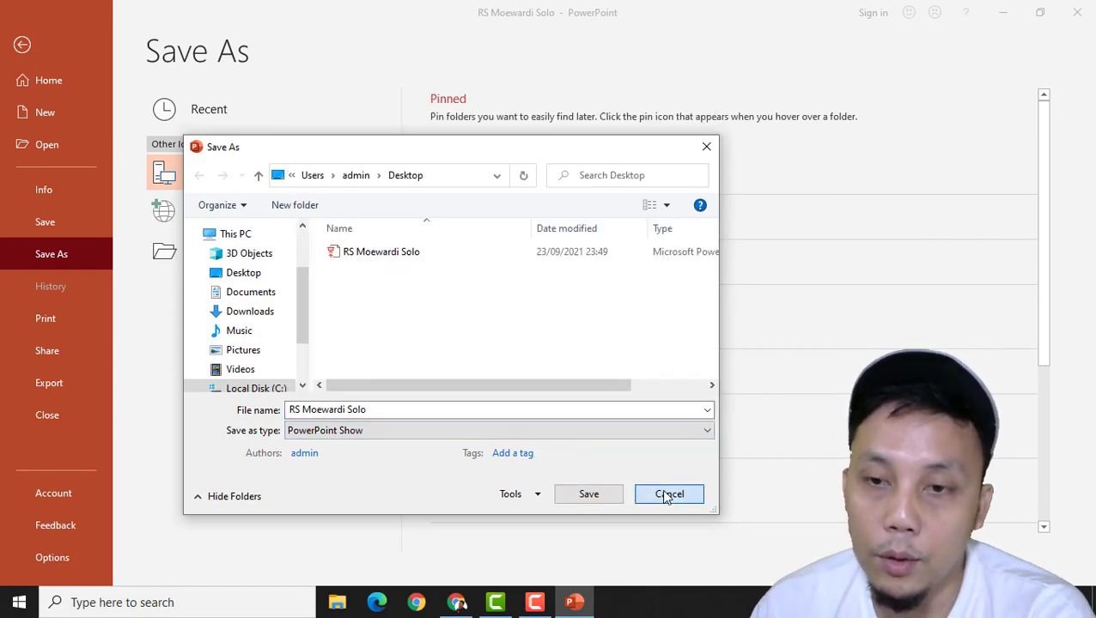
{"action": "key", "text": "Escape"}
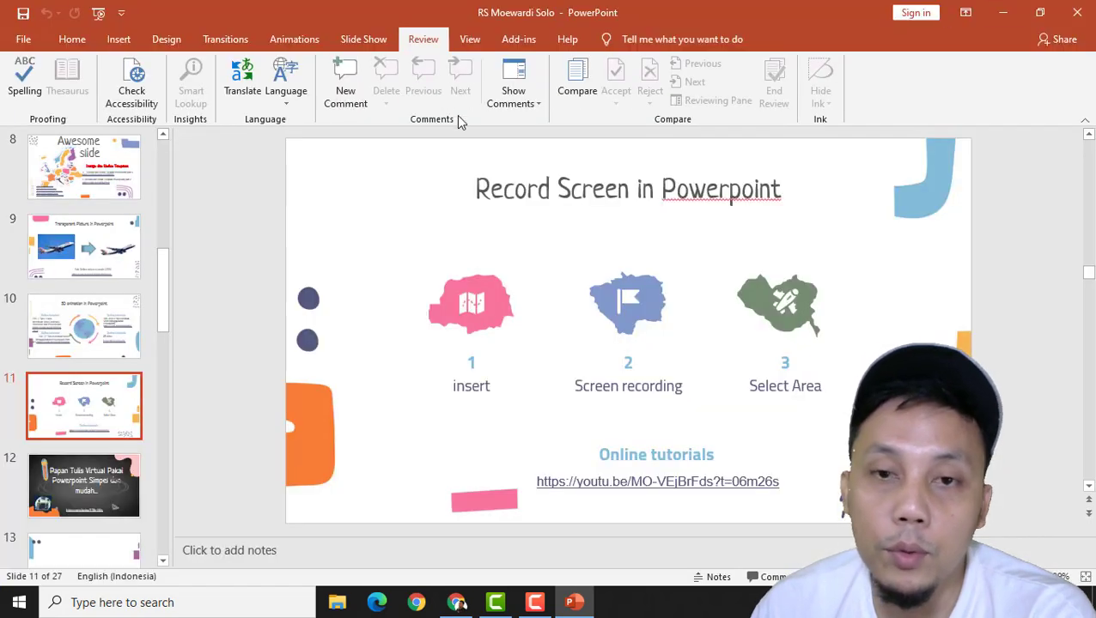
{"action": "left_click", "coordinate": [1006, 12]}
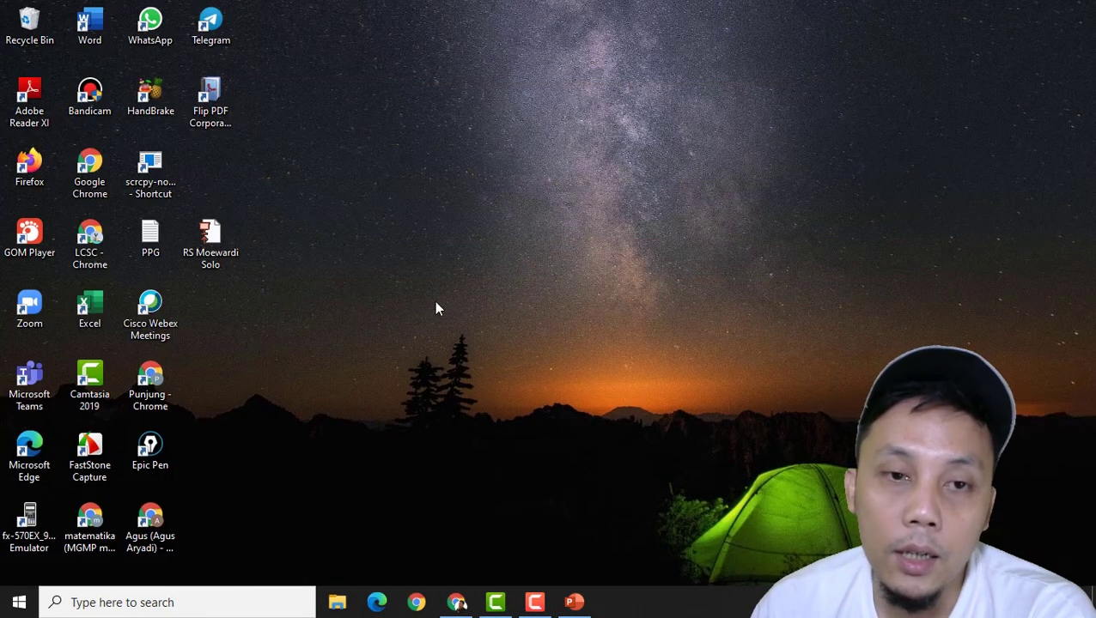
- Launch the RS Moewardi Solo .ppsx from the desktop and advance past the title slide and its animations
{"action": "double_click", "coordinate": [209, 245]}
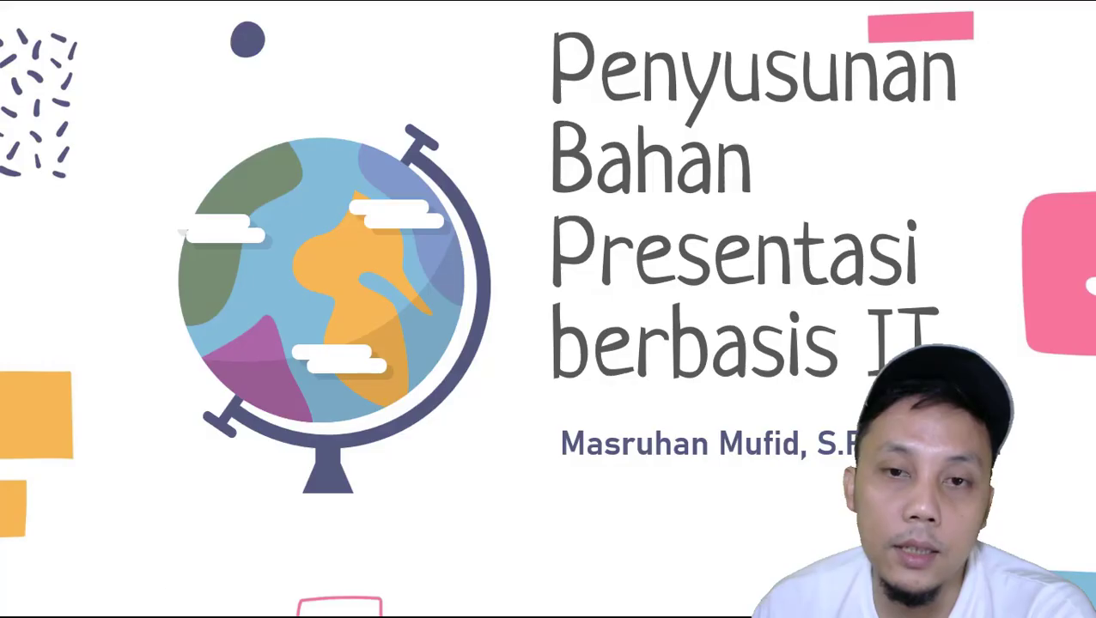
{"action": "left_click", "coordinate": [466, 303]}
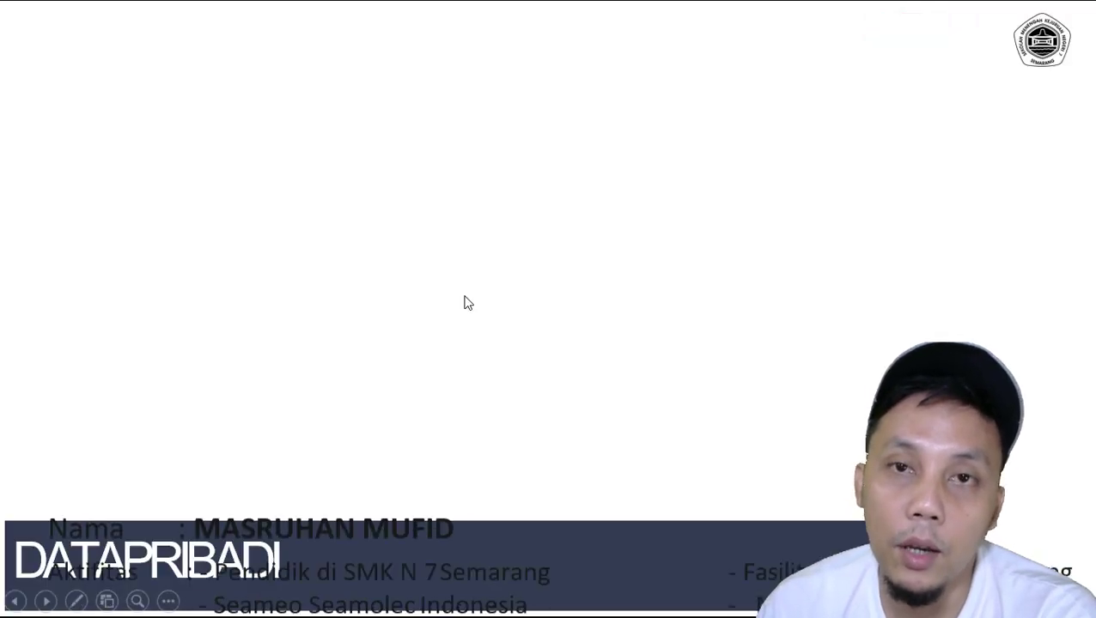
{"action": "left_click", "coordinate": [466, 302]}
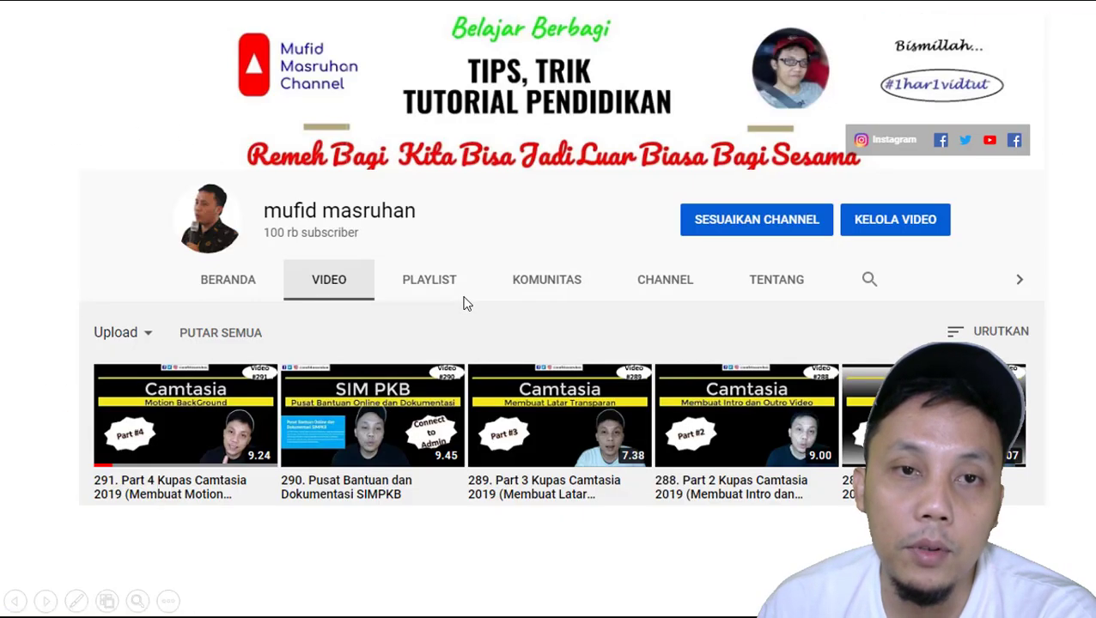